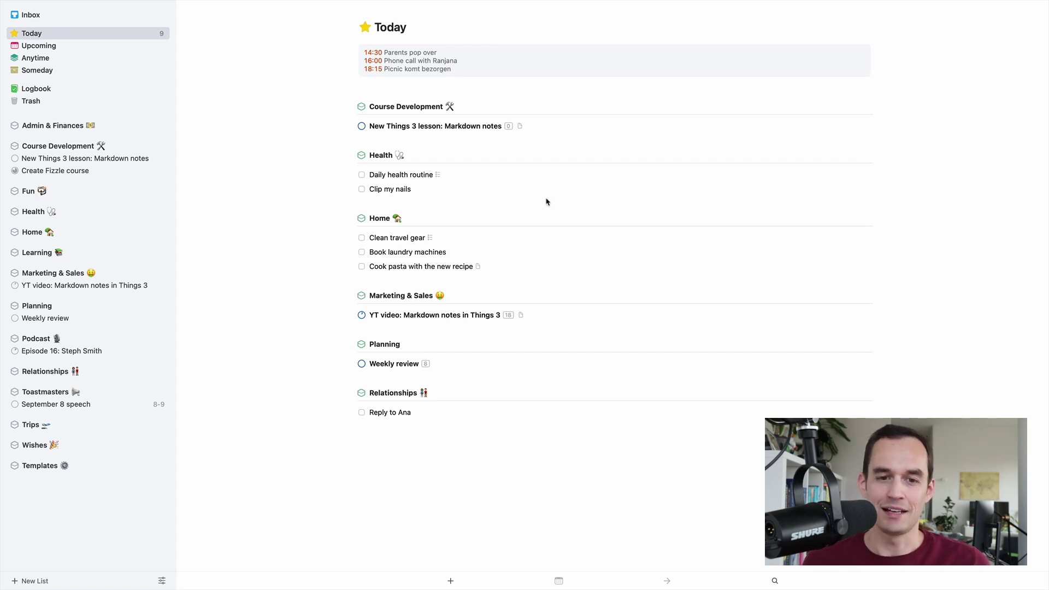
Open the 'YT video: Markdown notes in Things 3' project and view its Introduction and Topics to cover notes.
double_click(447, 316)
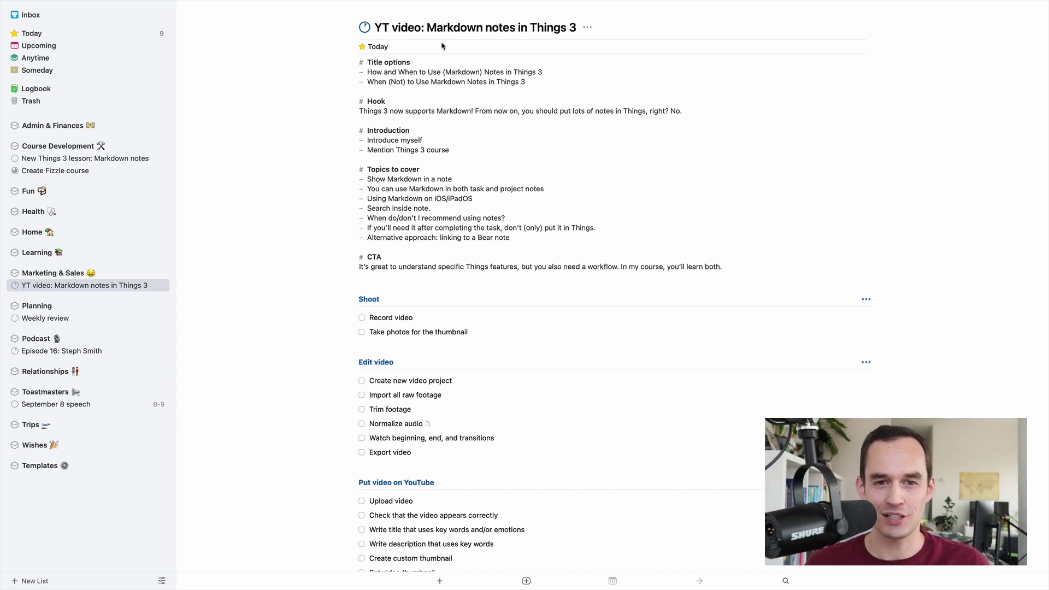
left_click(681, 190)
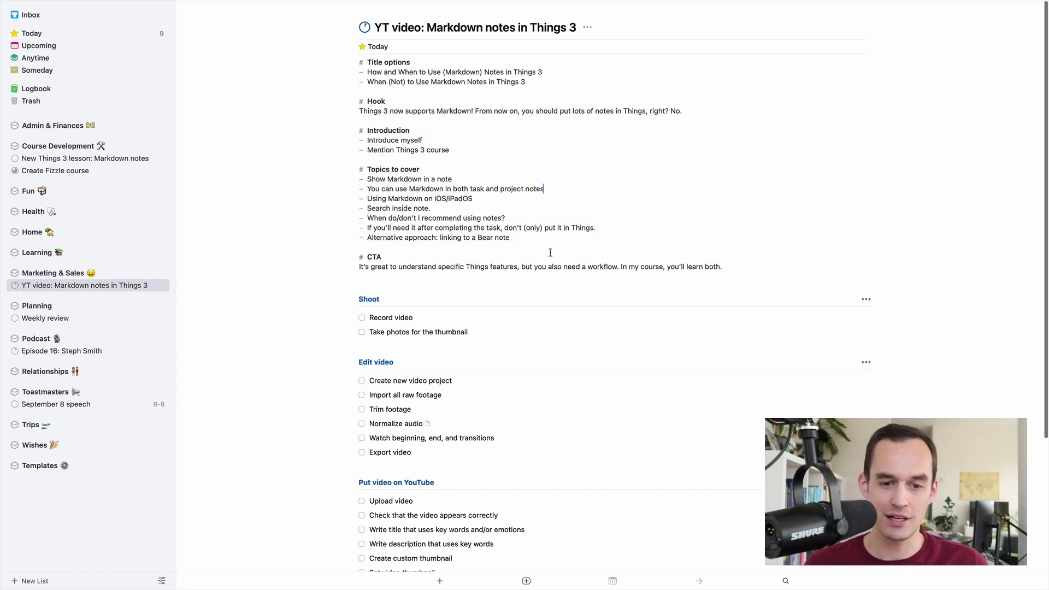
scroll(407, 284, "down", 4)
scroll(464, 223, "up", 4)
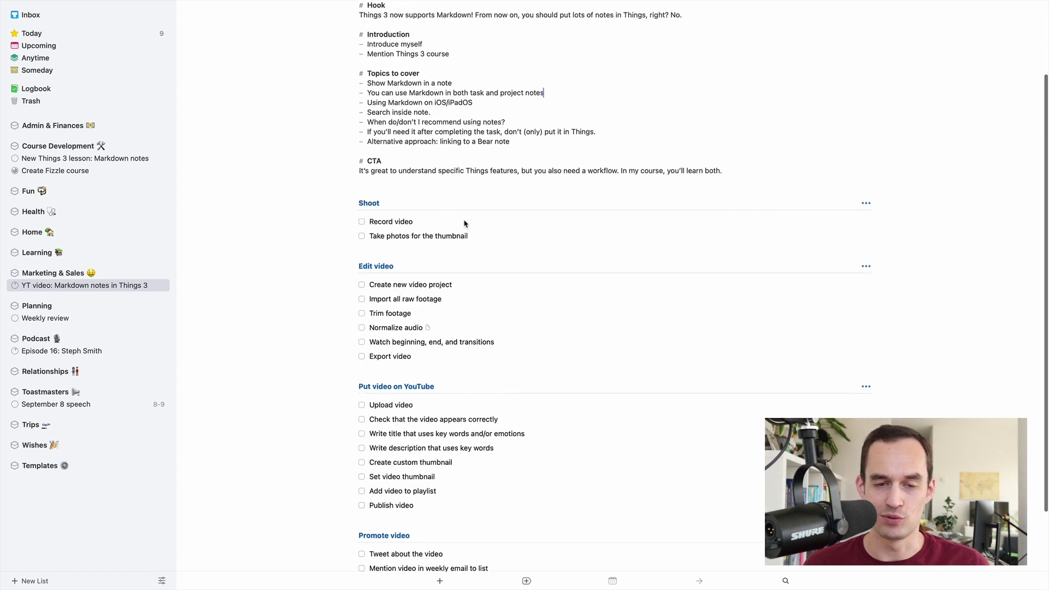
left_click_drag(759, 272, 351, 63)
left_click(418, 105)
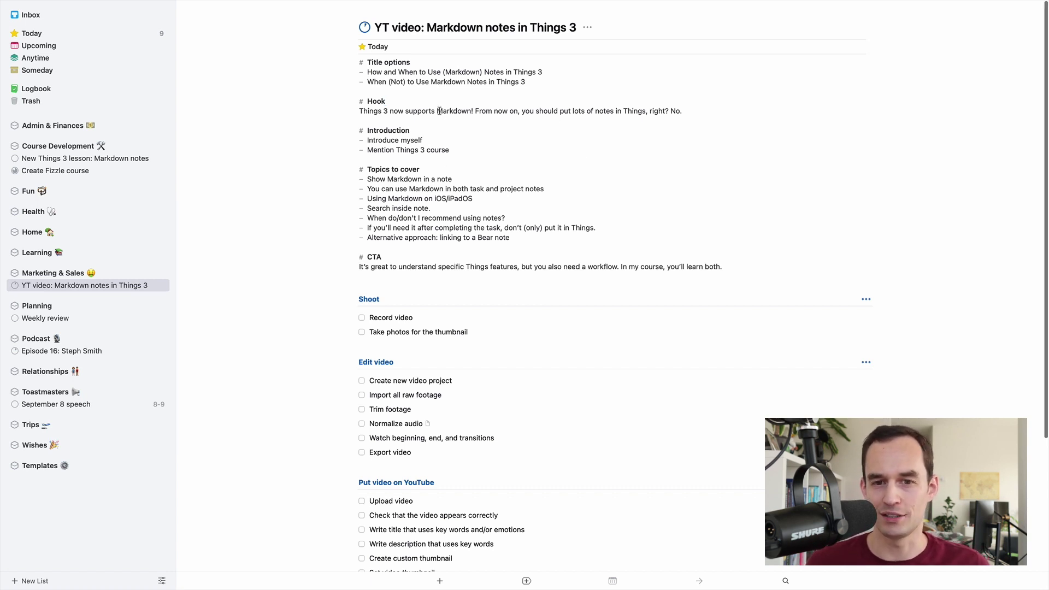
left_click_drag(437, 111, 474, 111)
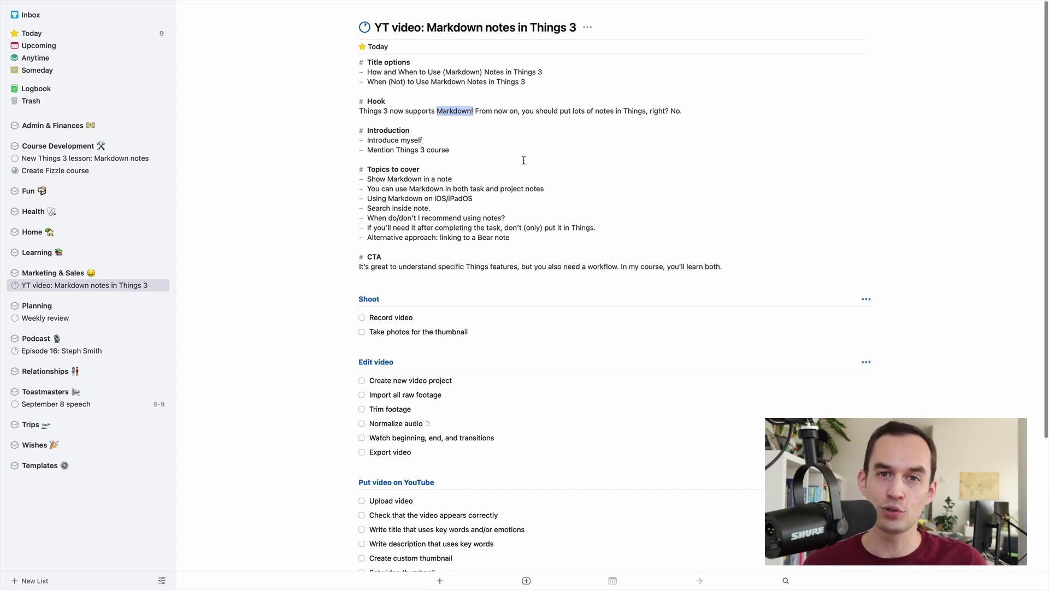
key("Left")
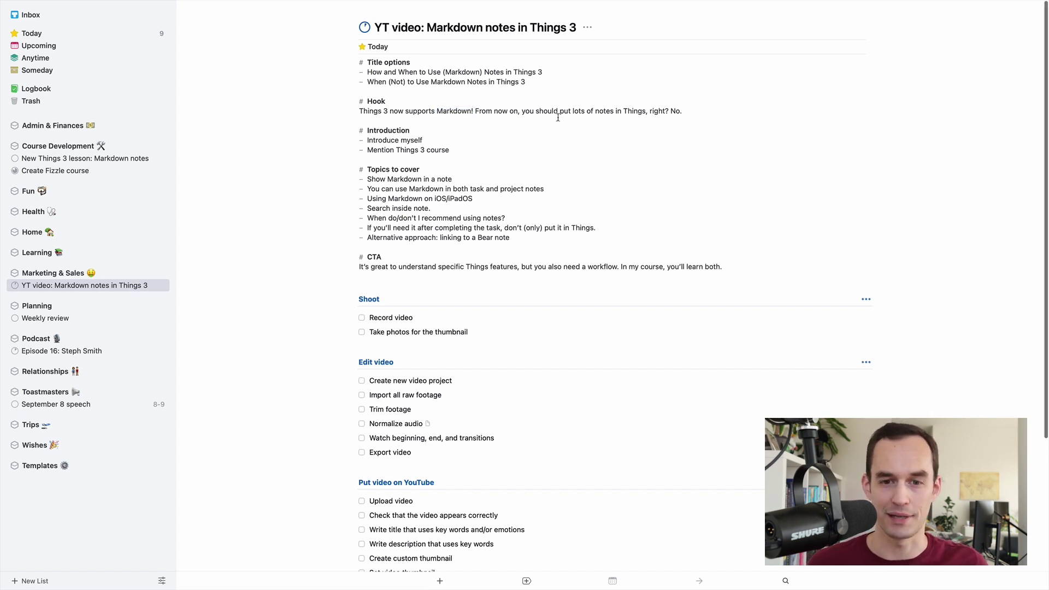
type("*")
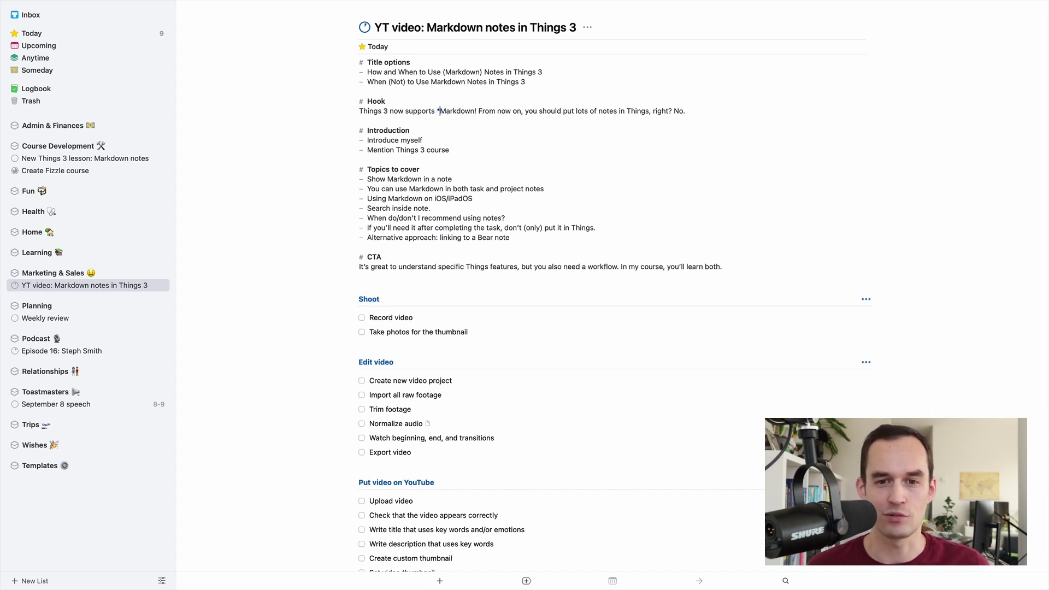
left_click(477, 111)
type("*")
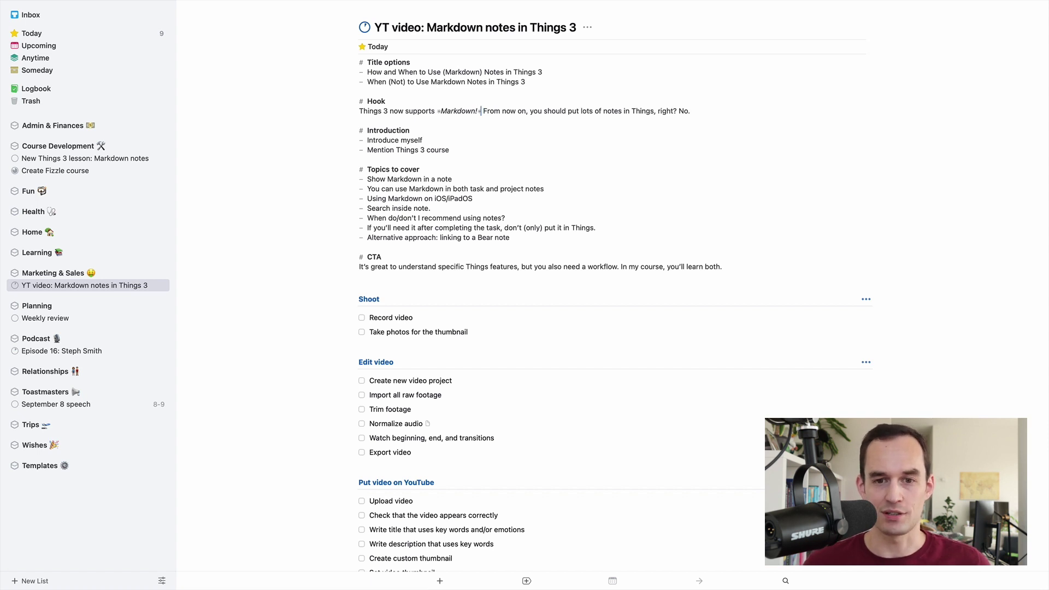
type("*")
left_click(436, 111)
type("*")
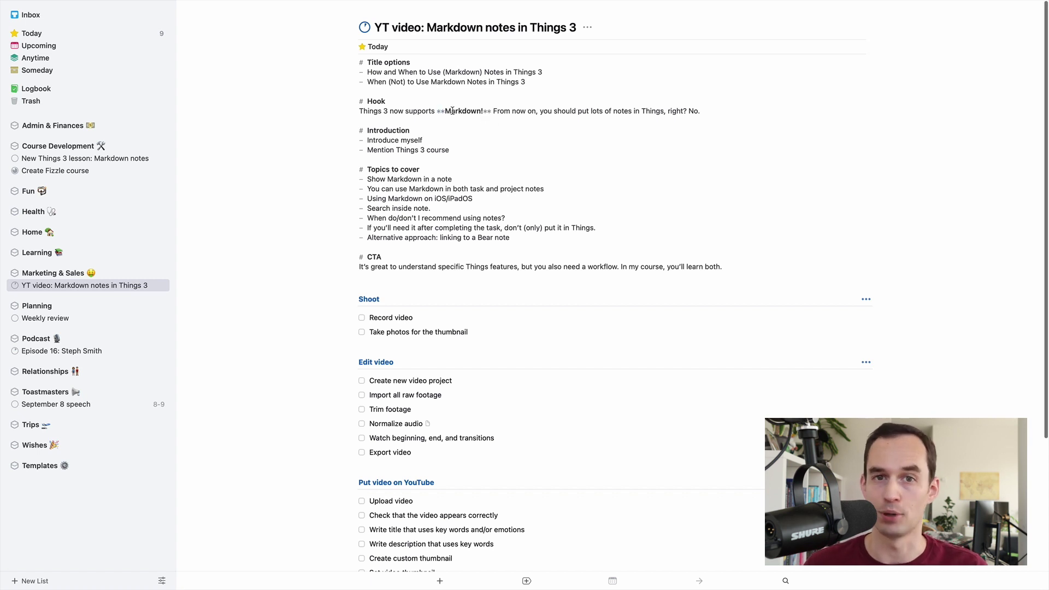
key("BackSpace")
key("BackSpace")
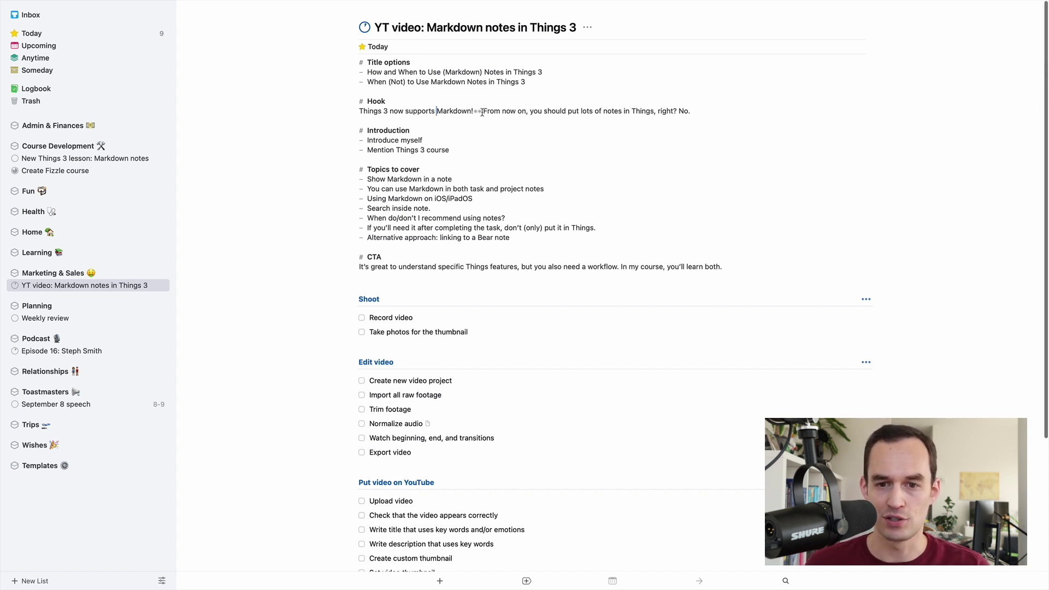
left_click(482, 111)
key("BackSpace")
key("BackSpace")
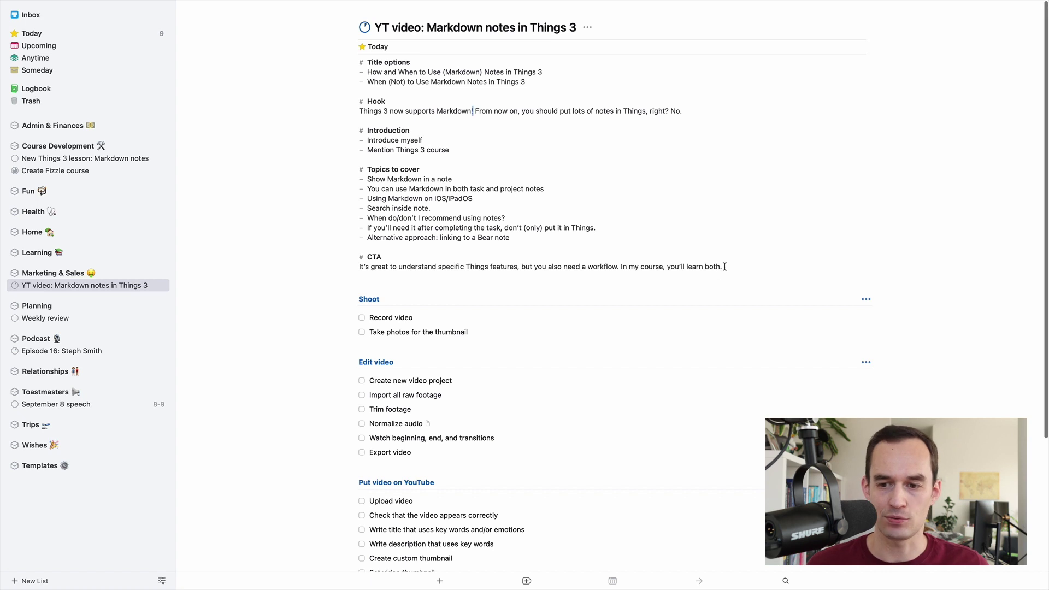
left_click_drag(725, 267, 360, 61)
left_click(494, 138)
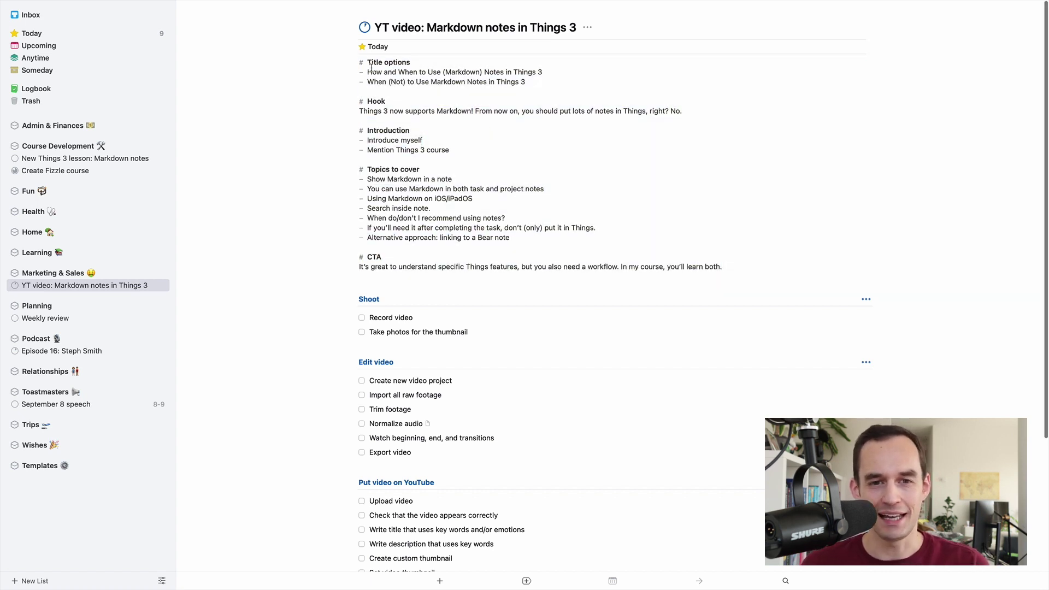
left_click_drag(360, 63, 410, 62)
left_click(432, 61)
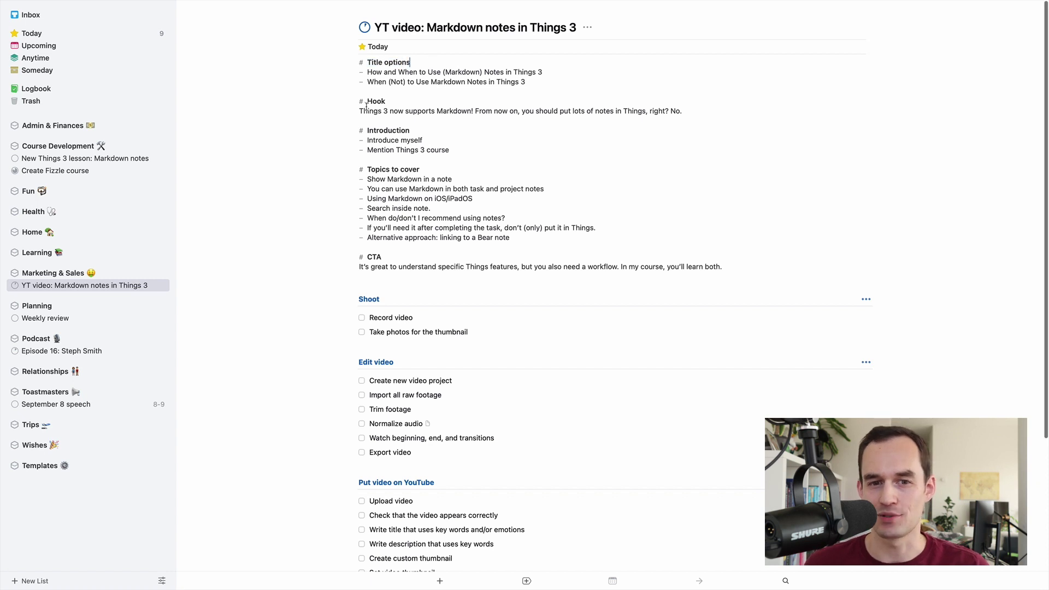
left_click(577, 82)
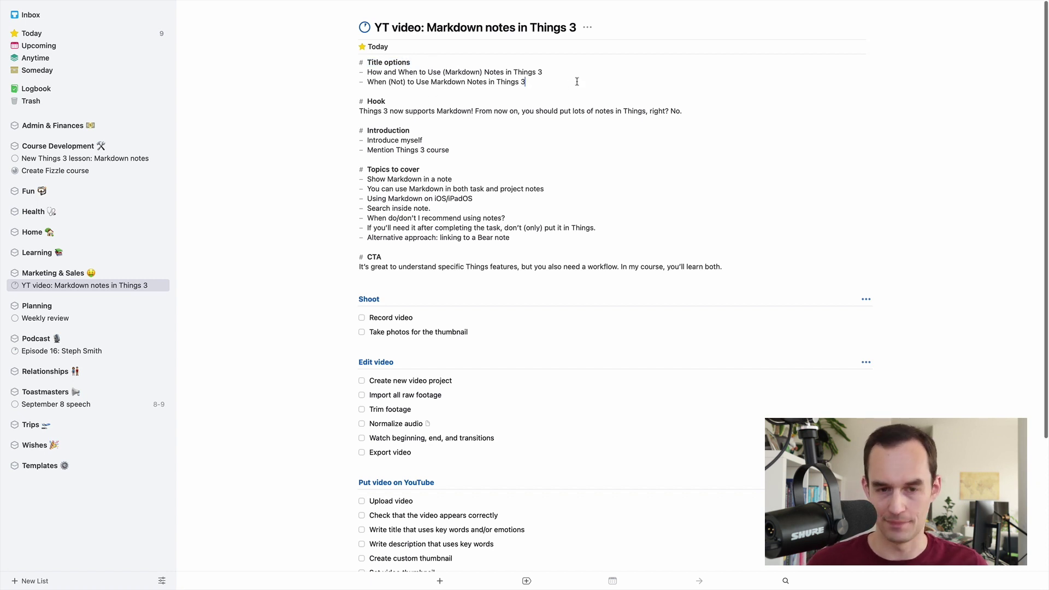
key("Return")
key("Return")
type("# Heading")
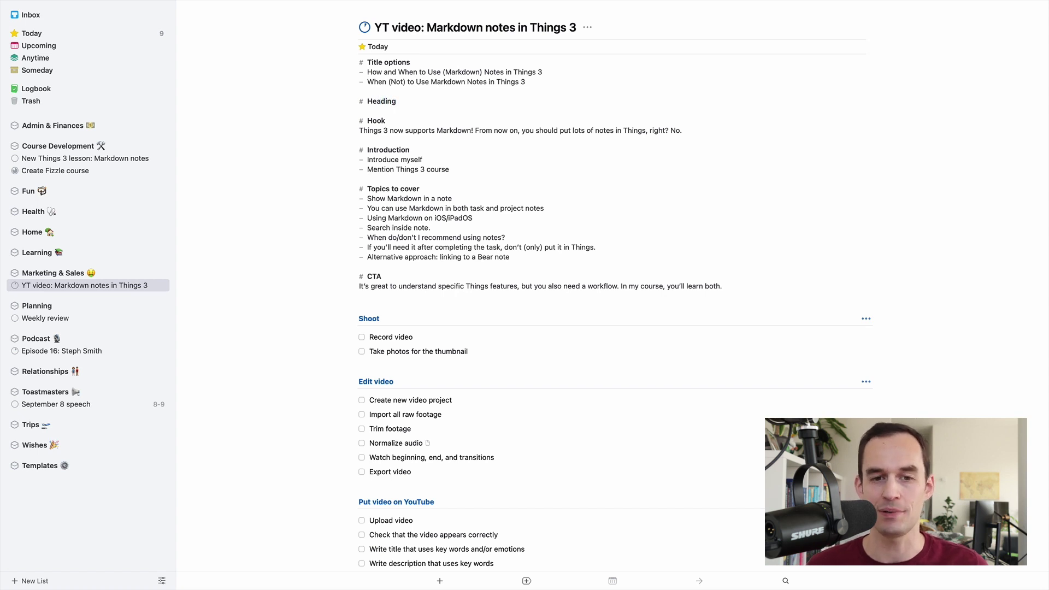
key("Return")
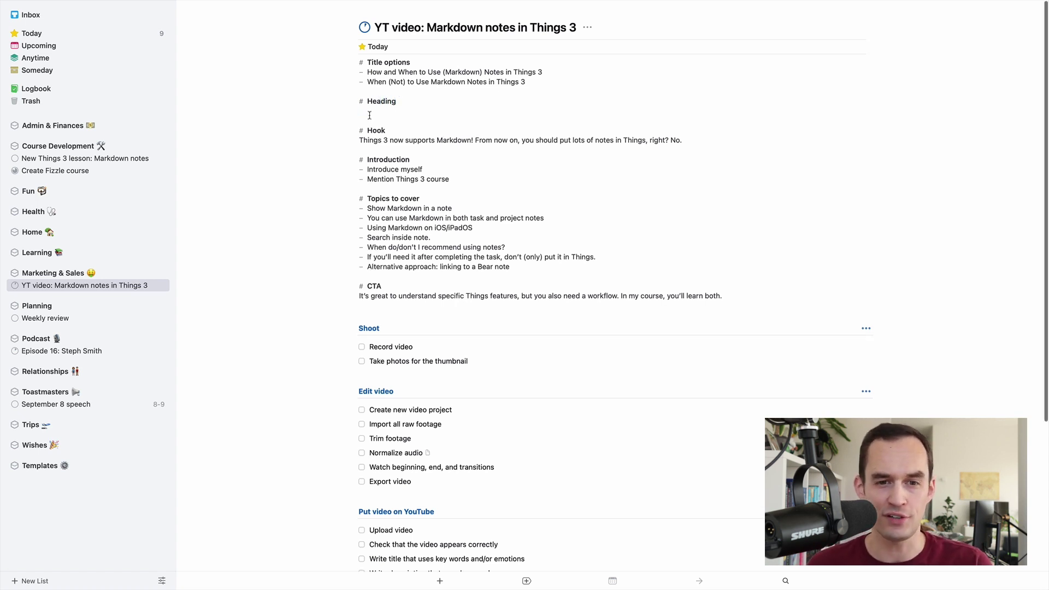
key("shift+Up")
key("BackSpace")
key("shift+Up")
key("shift+Up")
key("shift+Up")
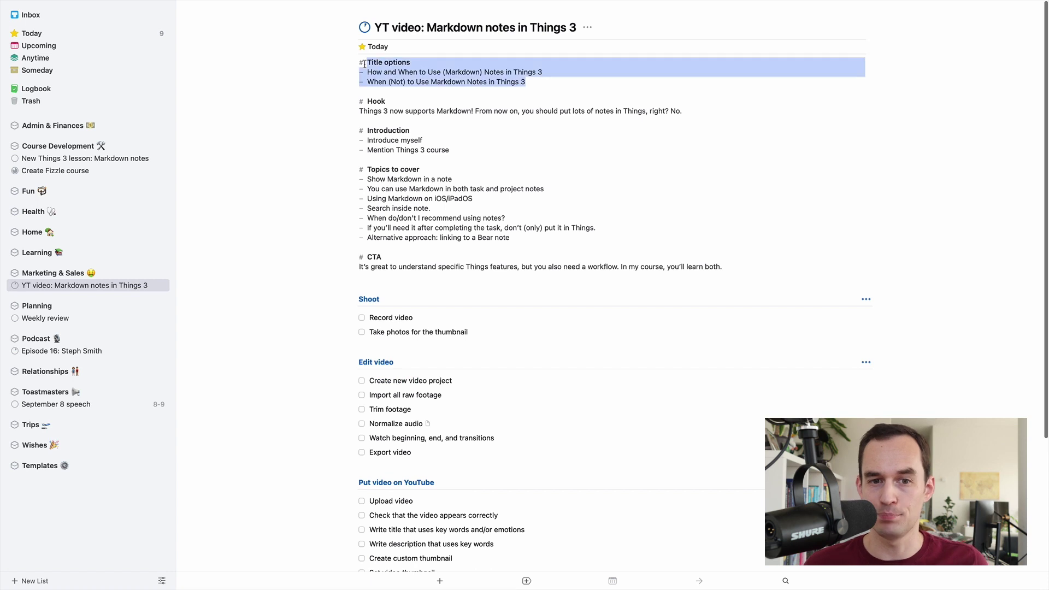
key("shift+Down")
left_click(420, 83)
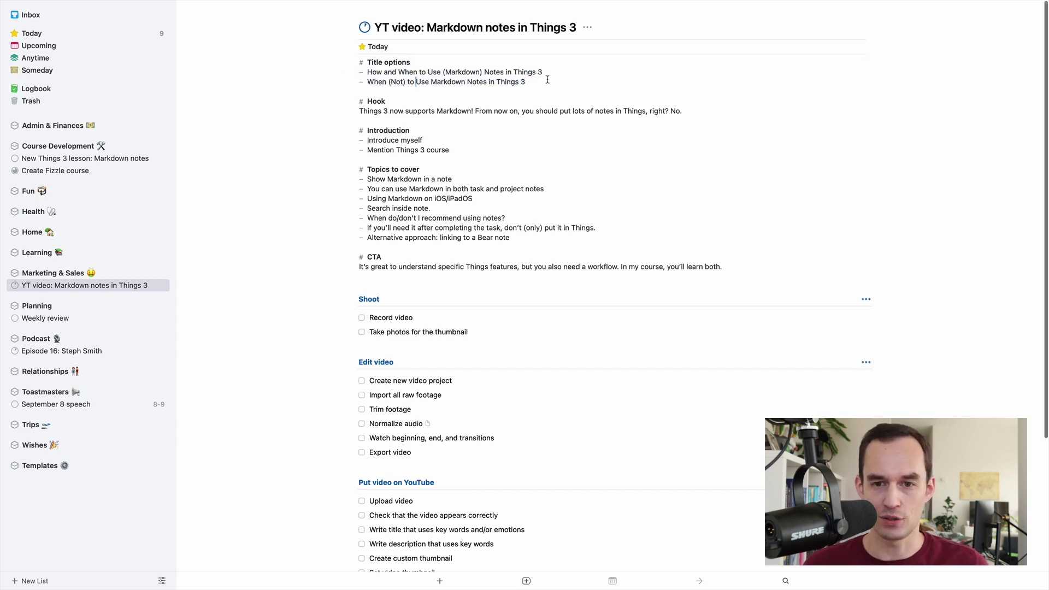
key("Return")
key("Return")
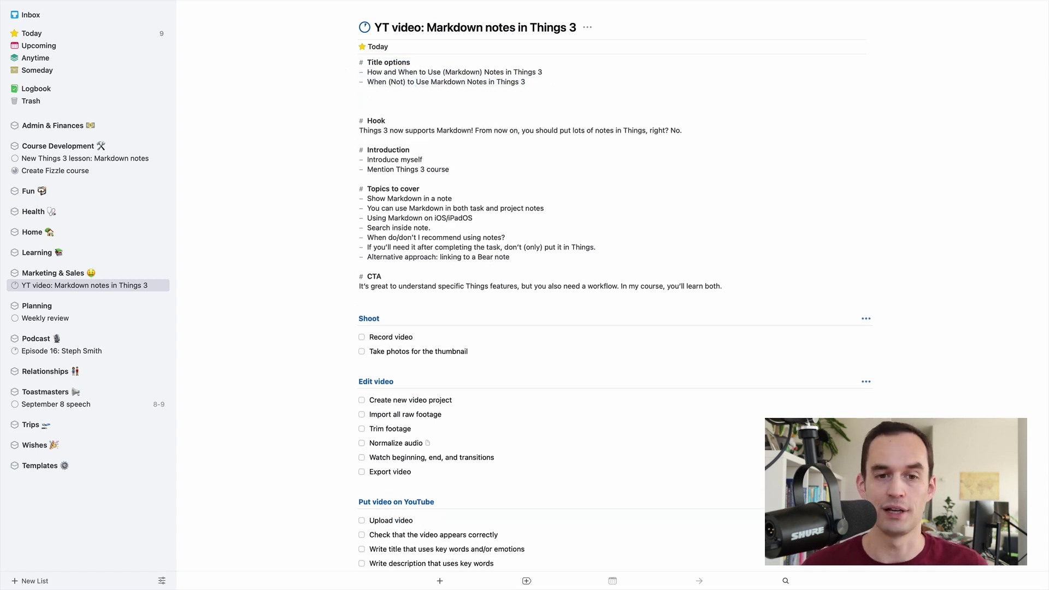
type(">")
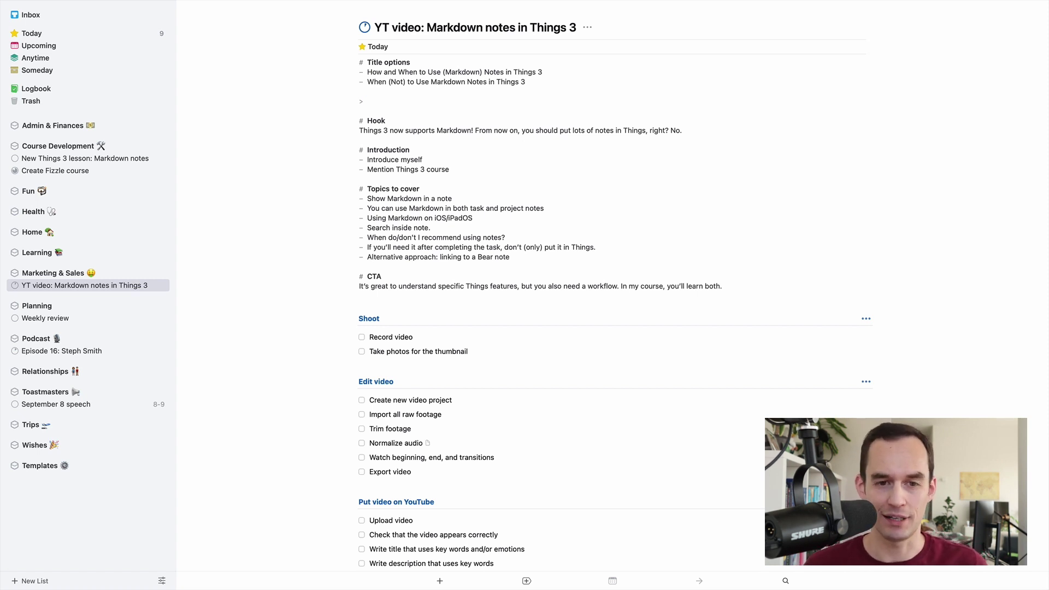
type("A really funny quote")
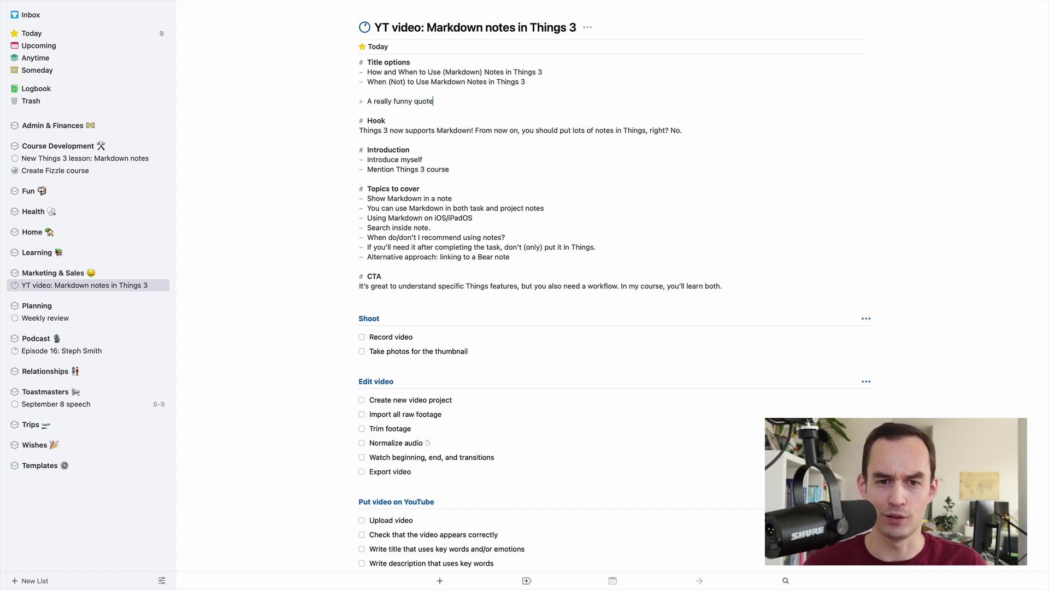
type(" — famous person")
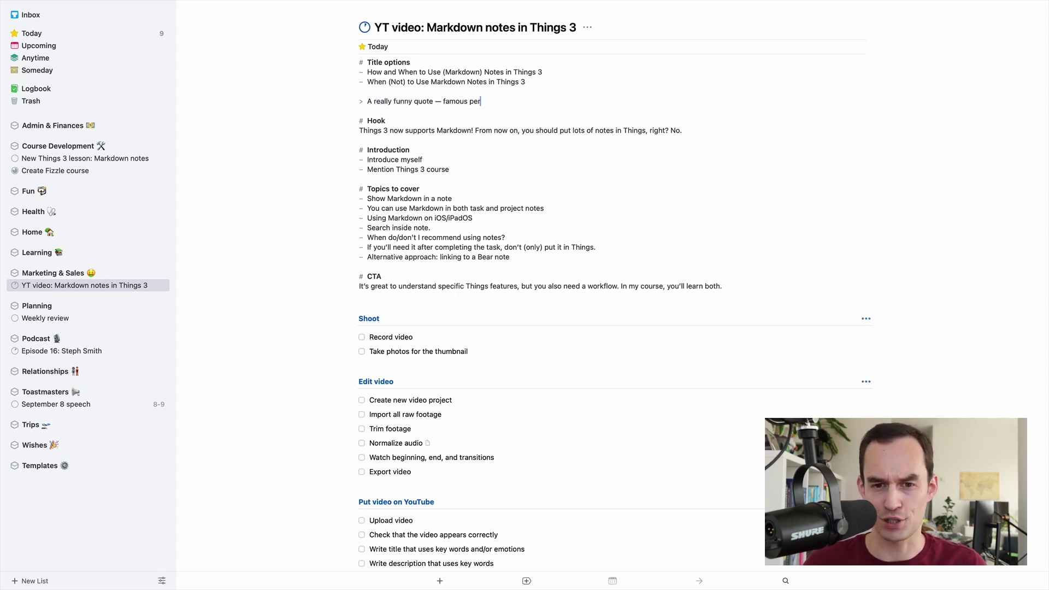
key("Right")
key("Right")
key("Right")
key("Right")
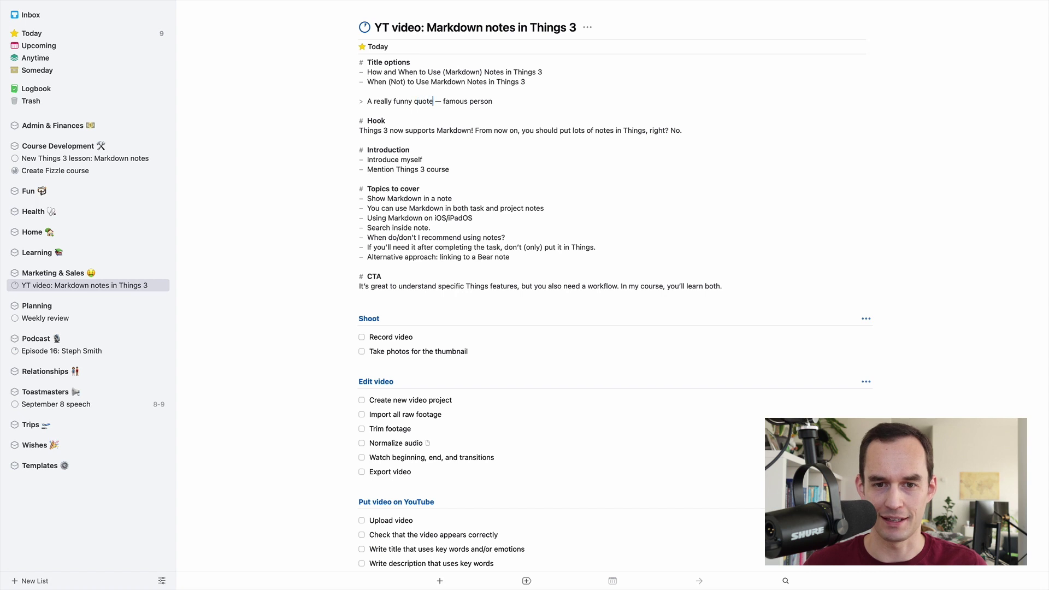
key("Return")
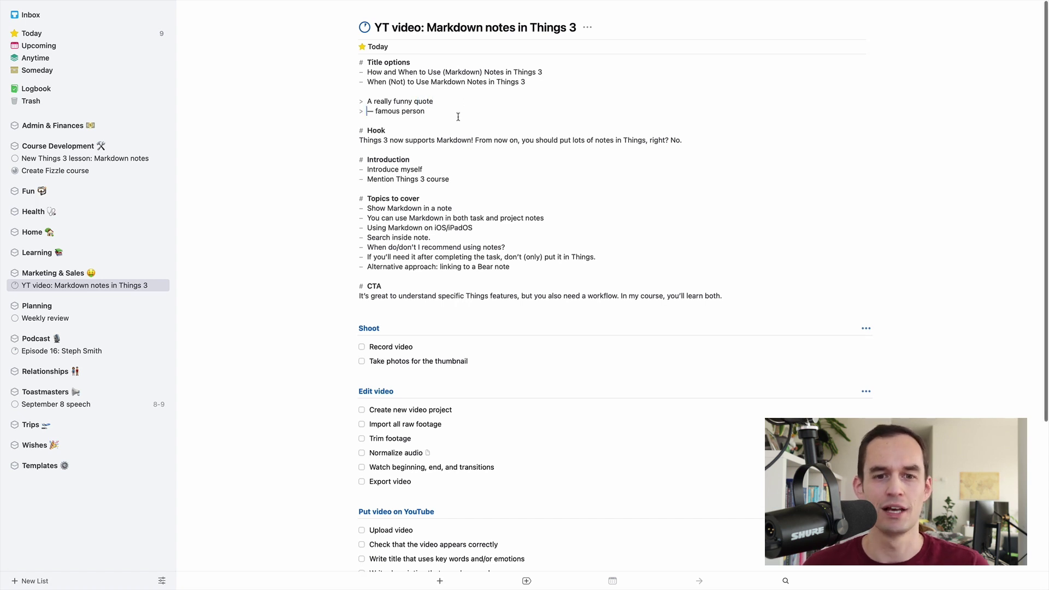
left_click_drag(457, 112, 361, 93)
key("BackSpace")
key("BackSpace")
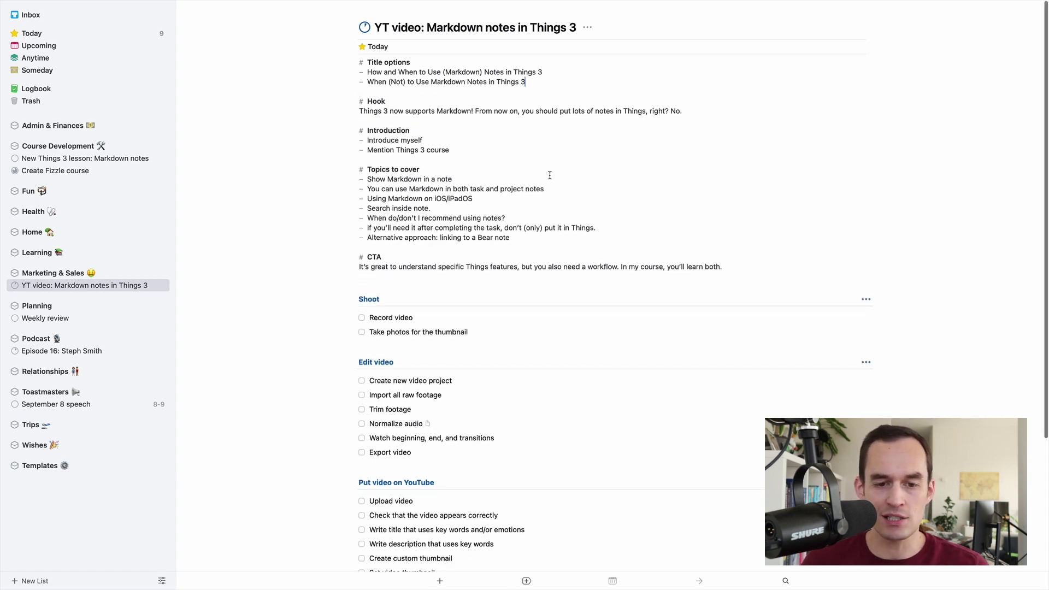
left_click_drag(732, 267, 354, 64)
left_click(467, 82)
scroll(512, 215, "down", 1)
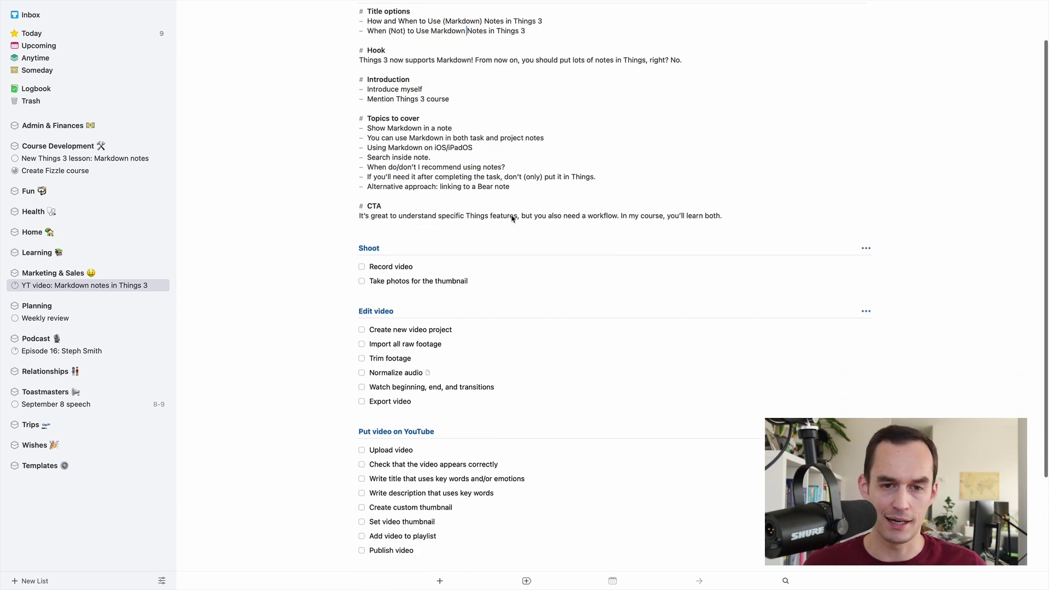
scroll(496, 180, "up", 1)
scroll(497, 180, "down", 2)
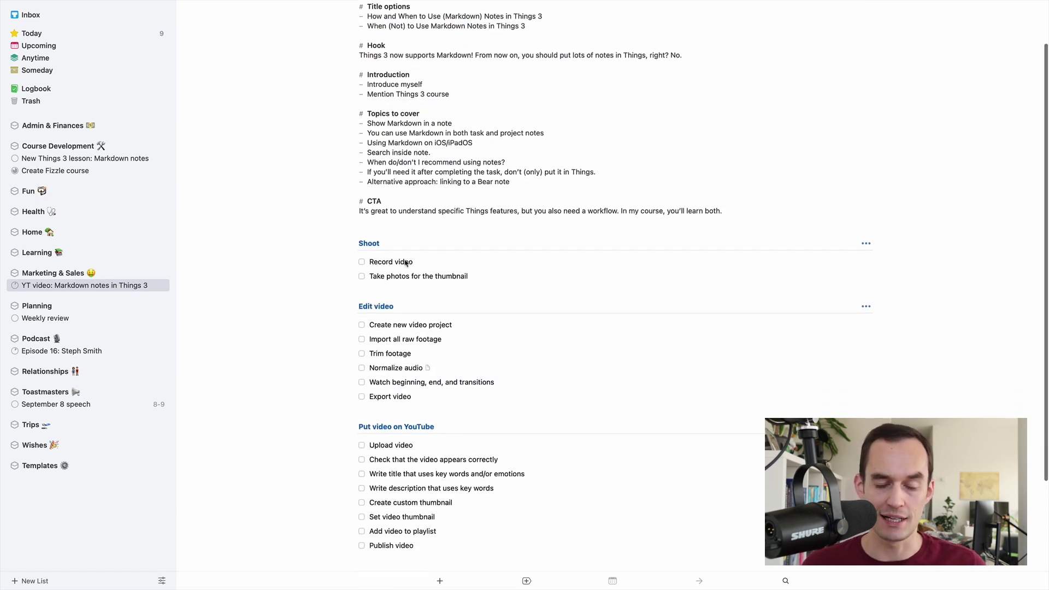
double_click(407, 263)
scroll(503, 219, "down", 3)
left_click(536, 217)
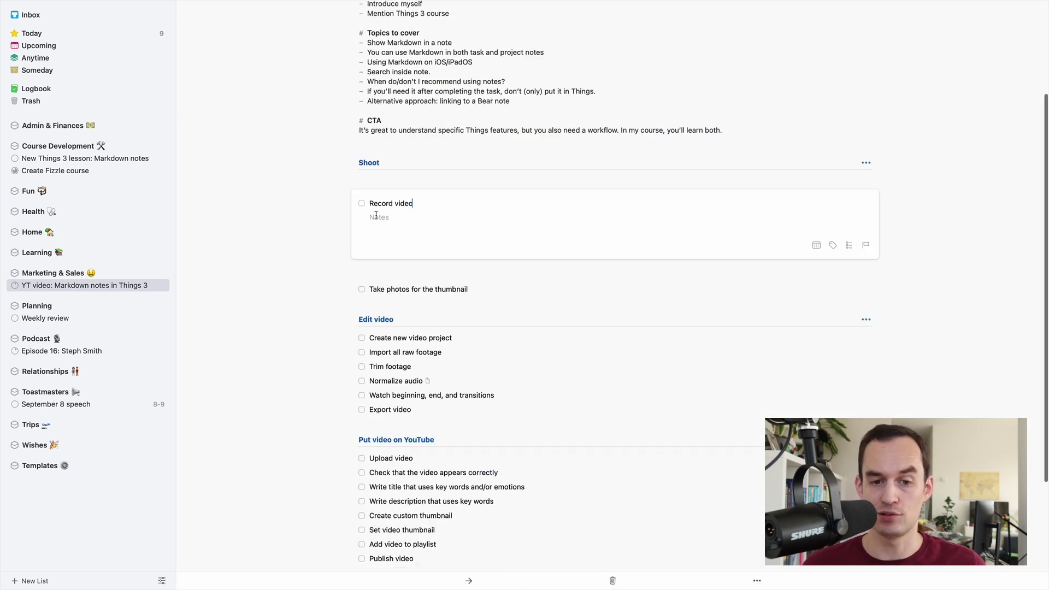
type("I can start t")
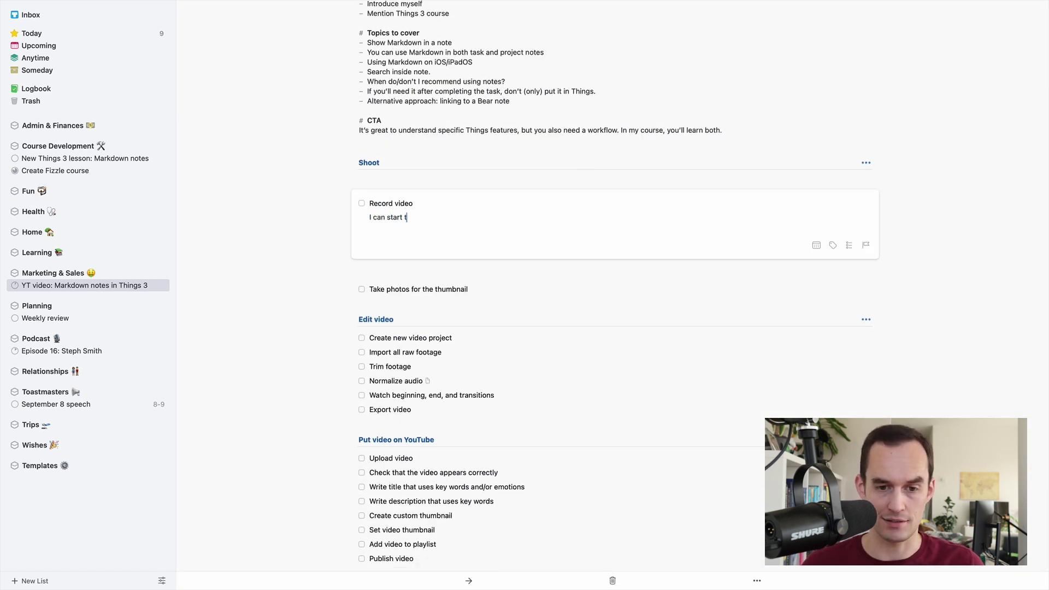
type("yping some fancy :")
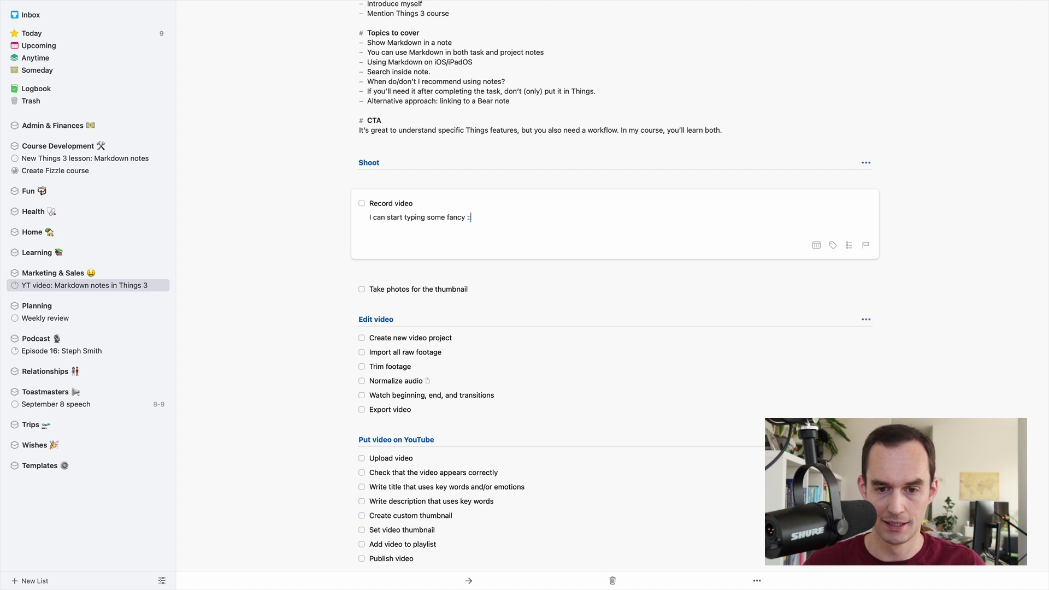
type(":Markdown:: here.")
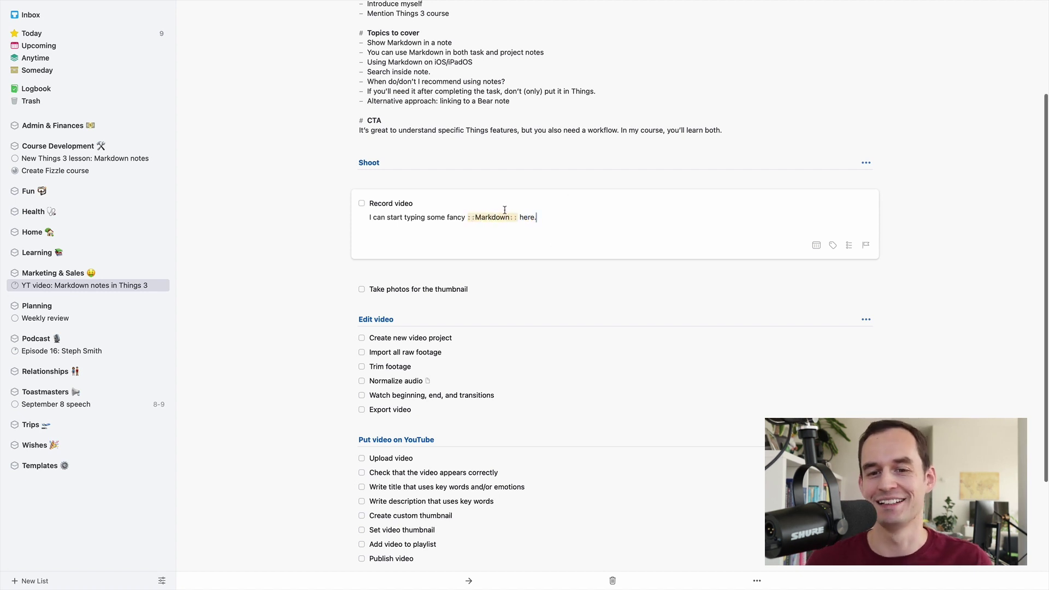
left_click_drag(518, 217, 463, 217)
left_click_drag(596, 218, 331, 222)
key("BackSpace")
left_click(939, 169)
scroll(665, 197, "up", 5)
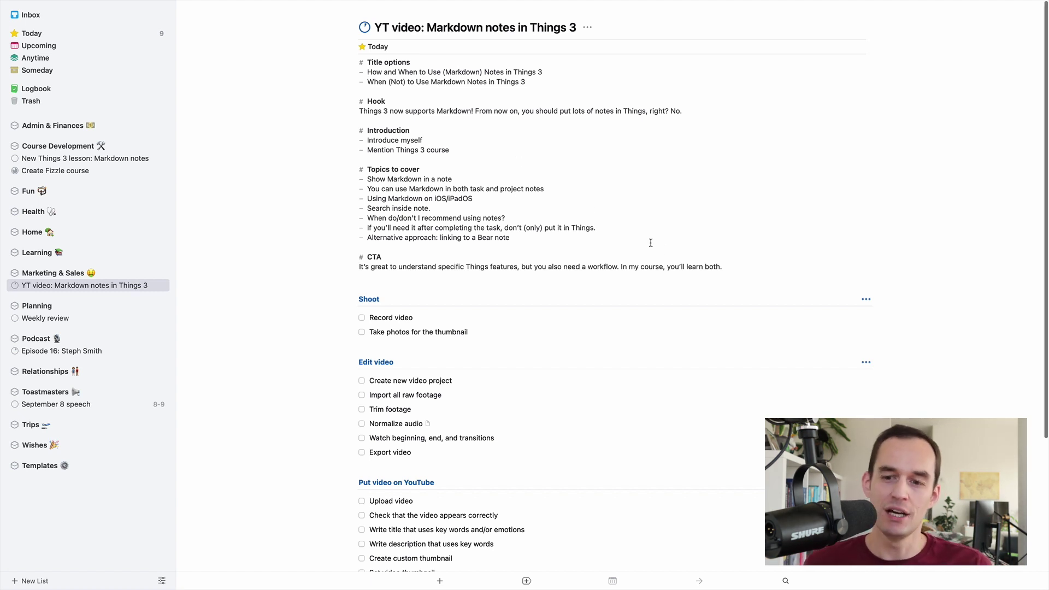
left_click_drag(735, 268, 350, 61)
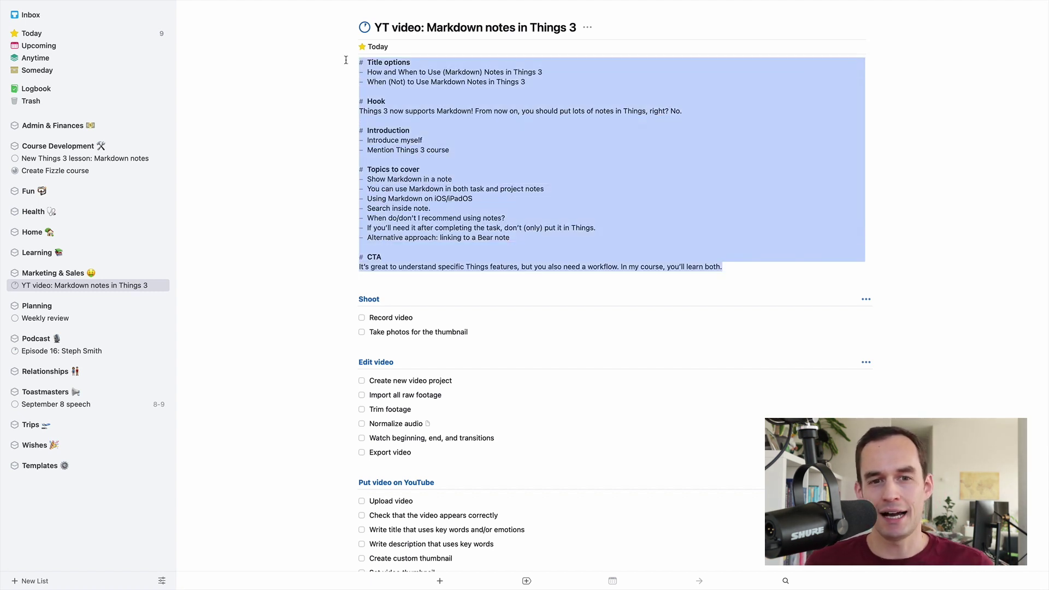
left_click(429, 92)
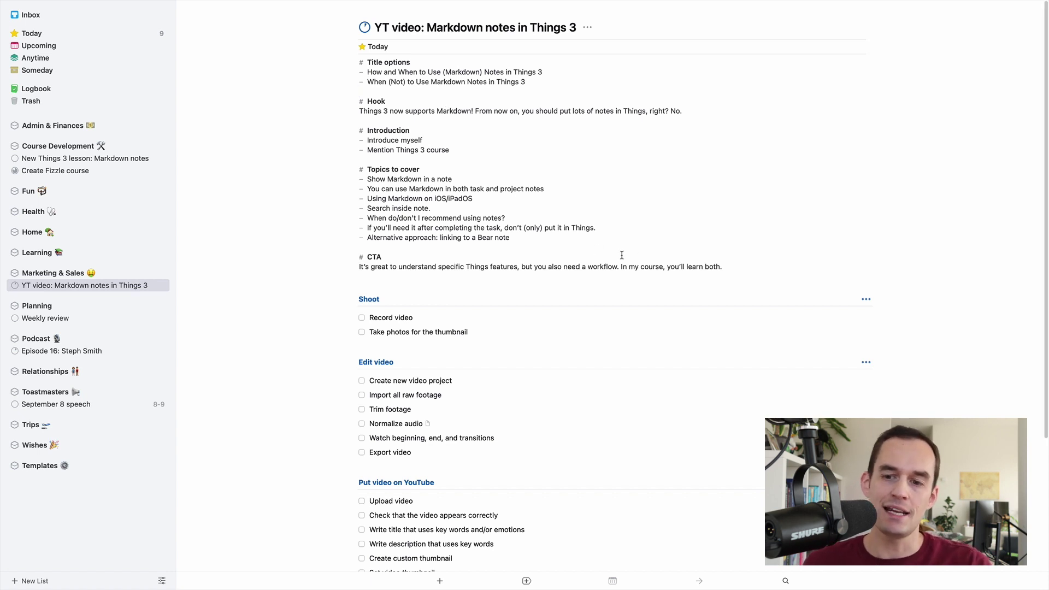
left_click_drag(735, 265, 321, 63)
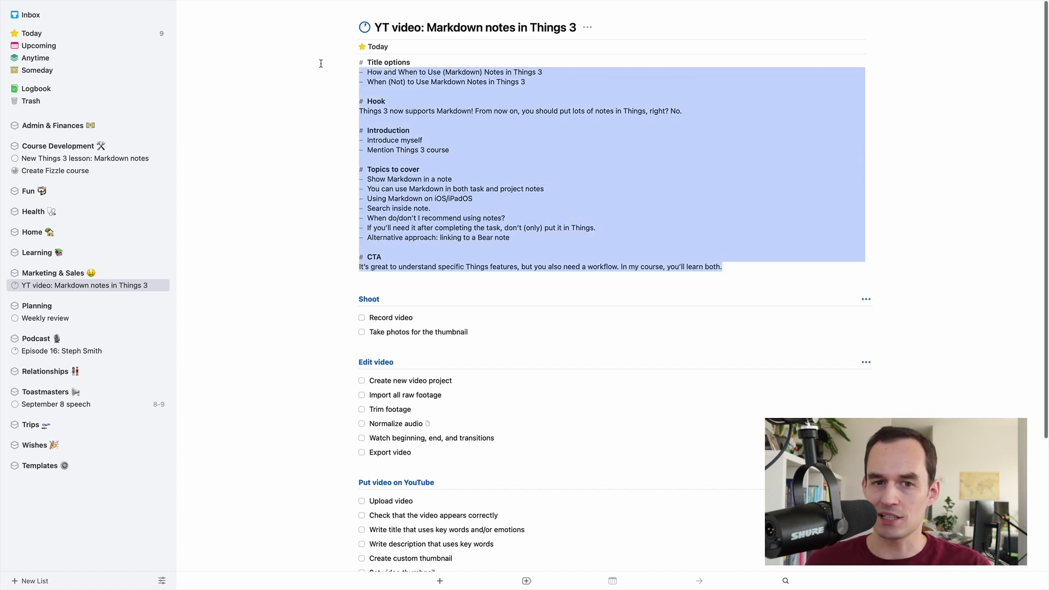
left_click(497, 129)
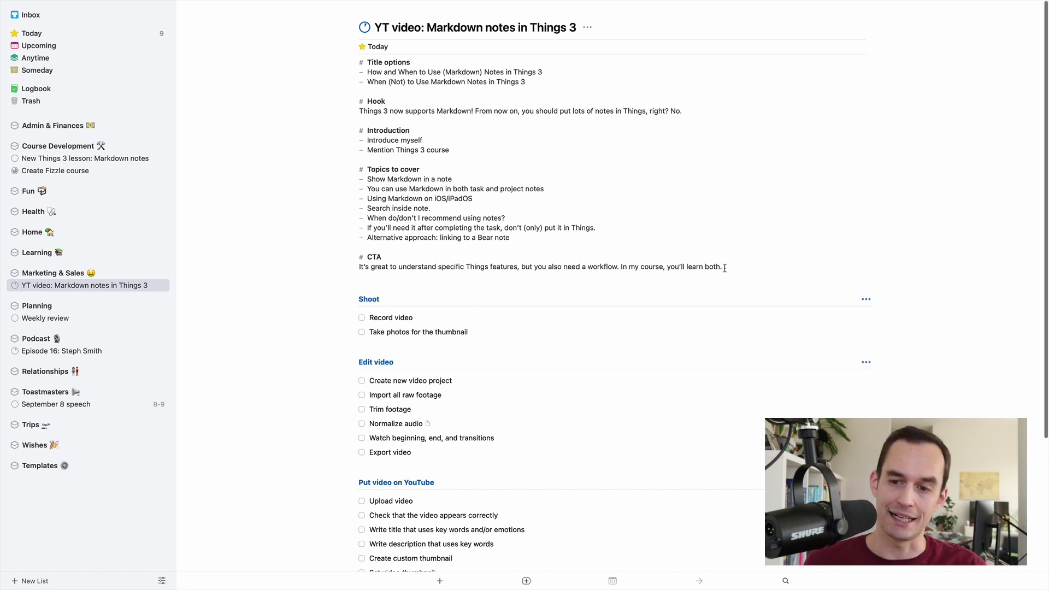
left_click_drag(725, 268, 358, 57)
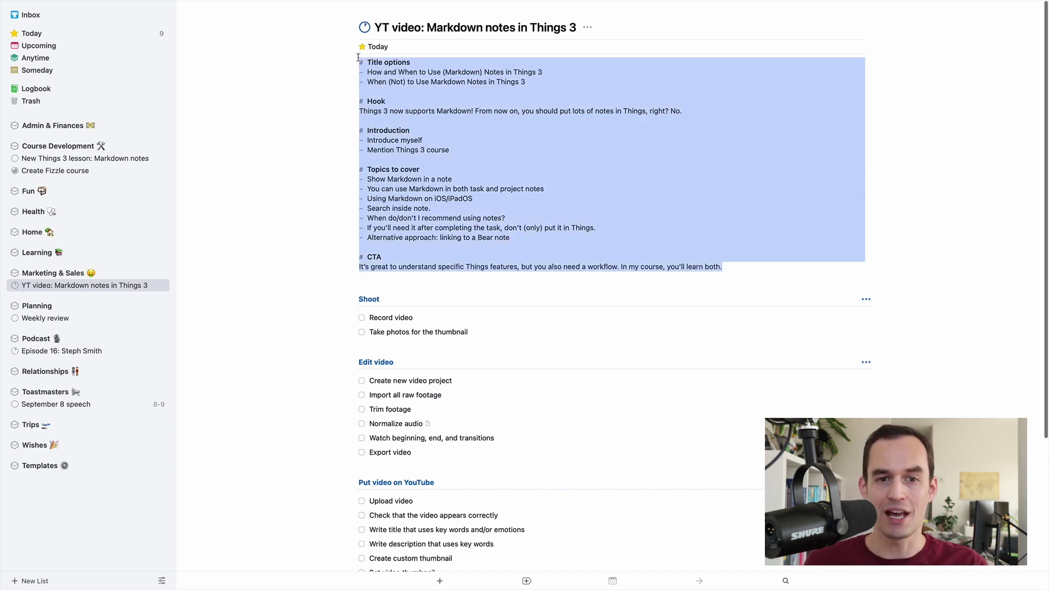
left_click(467, 161)
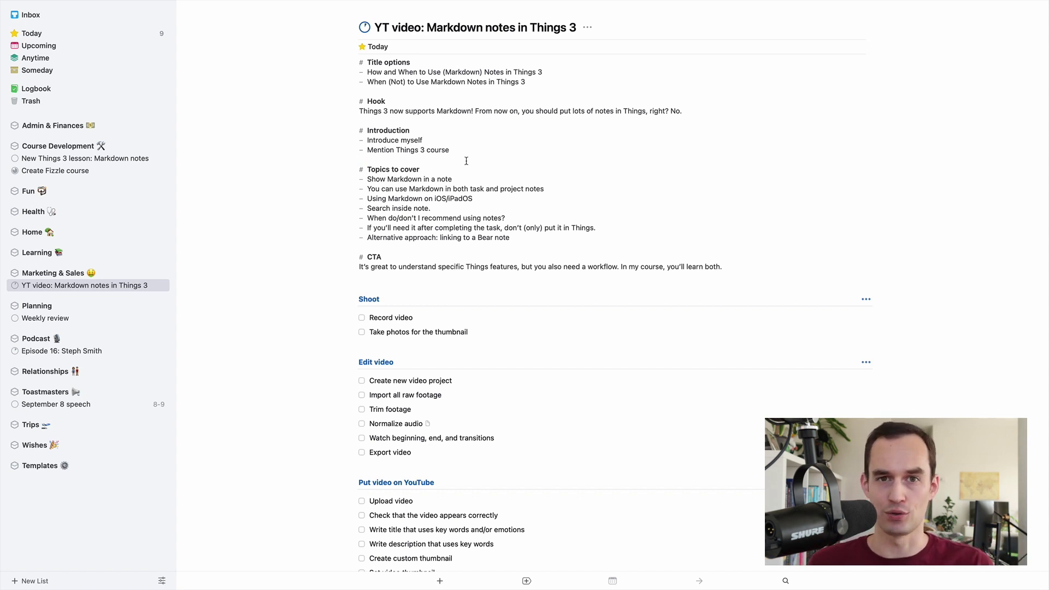
Copy the project's entire Markdown notes text.
double_click(413, 322)
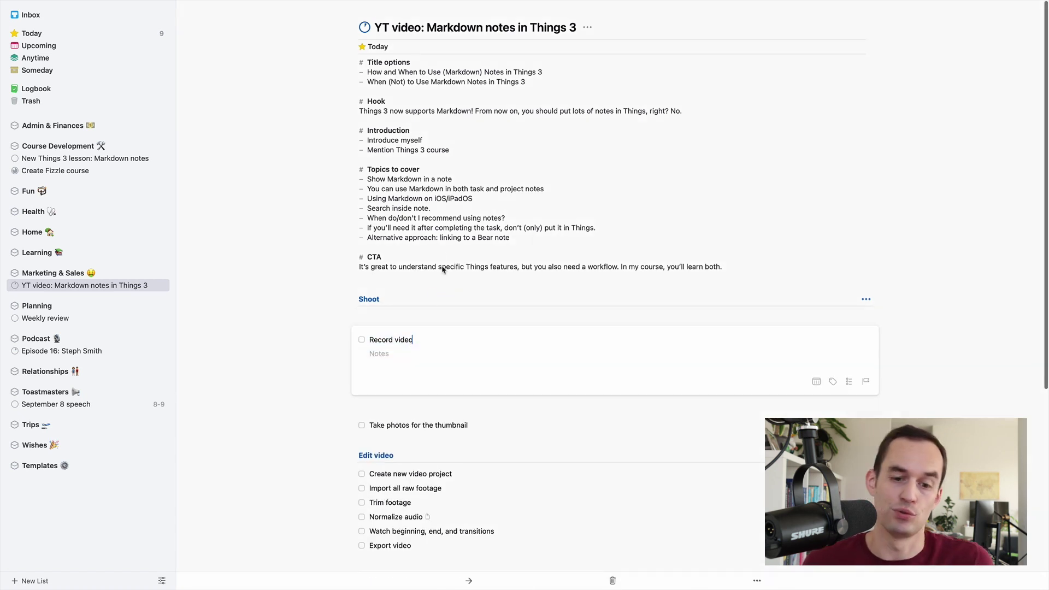
scroll(450, 253, "down", 2)
scroll(402, 263, "up", 2)
key("Escape")
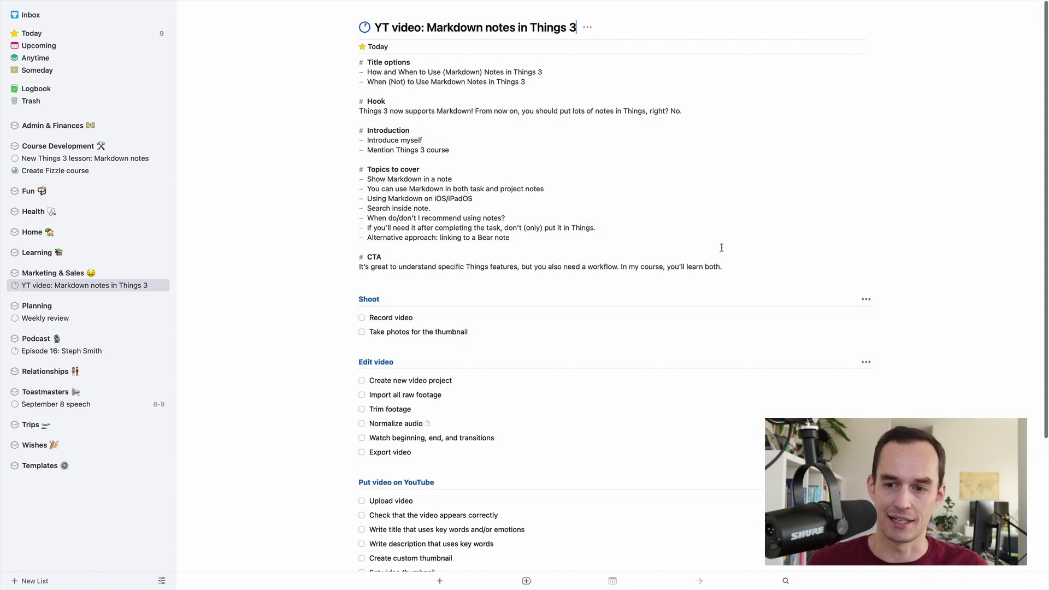
left_click_drag(727, 269, 333, 63)
key("cmd+c")
Paste the copied project notes into the Record video to-do's notes.
double_click(404, 318)
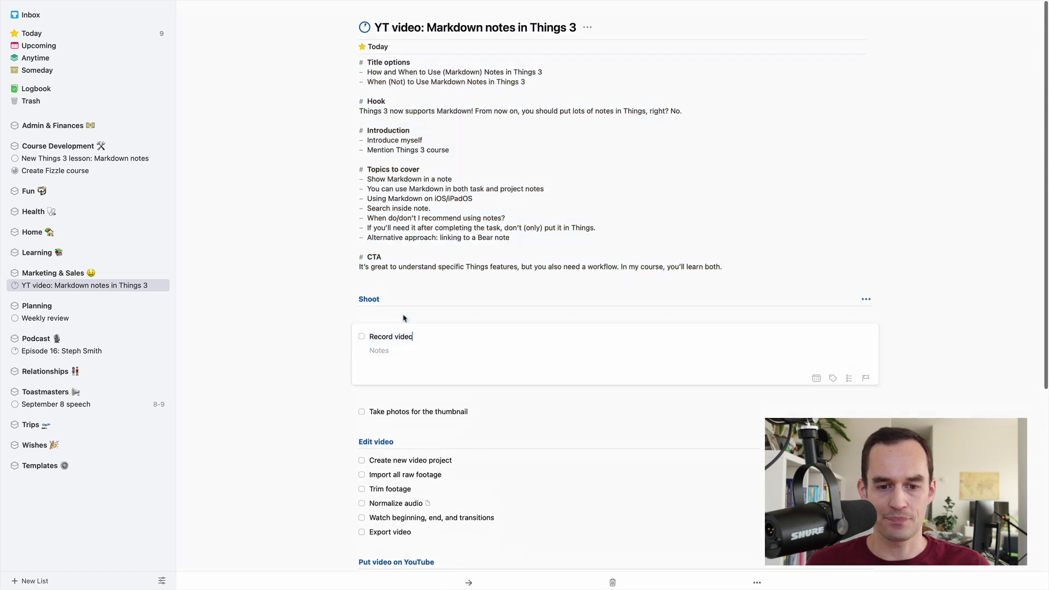
left_click(478, 346)
key("cmd+v")
key("Escape")
Mark Record video as completed and view it in the Logbook.
scroll(691, 109, "down", 1)
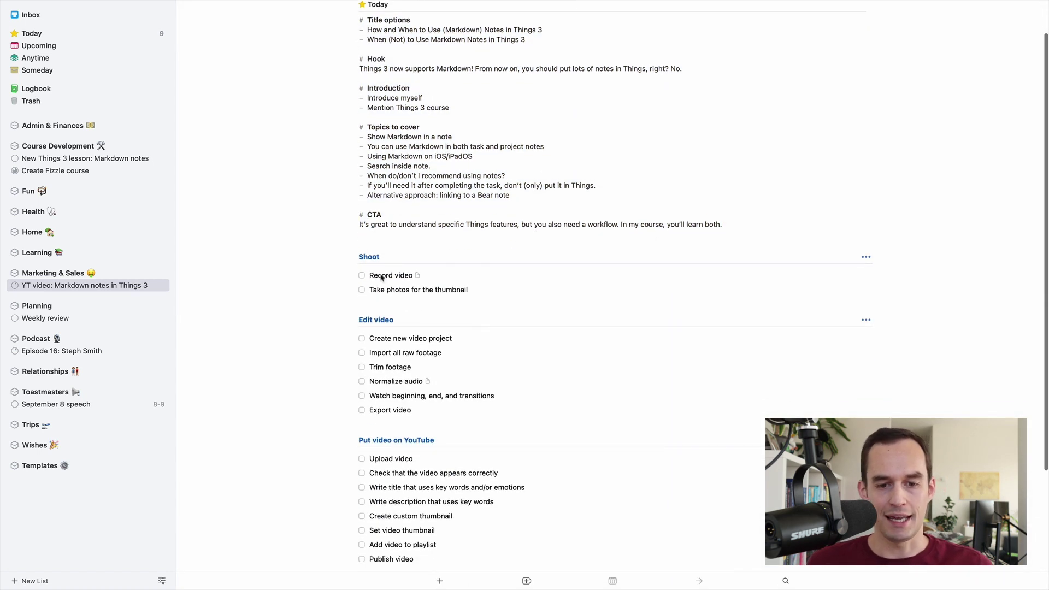
key("cmd+.")
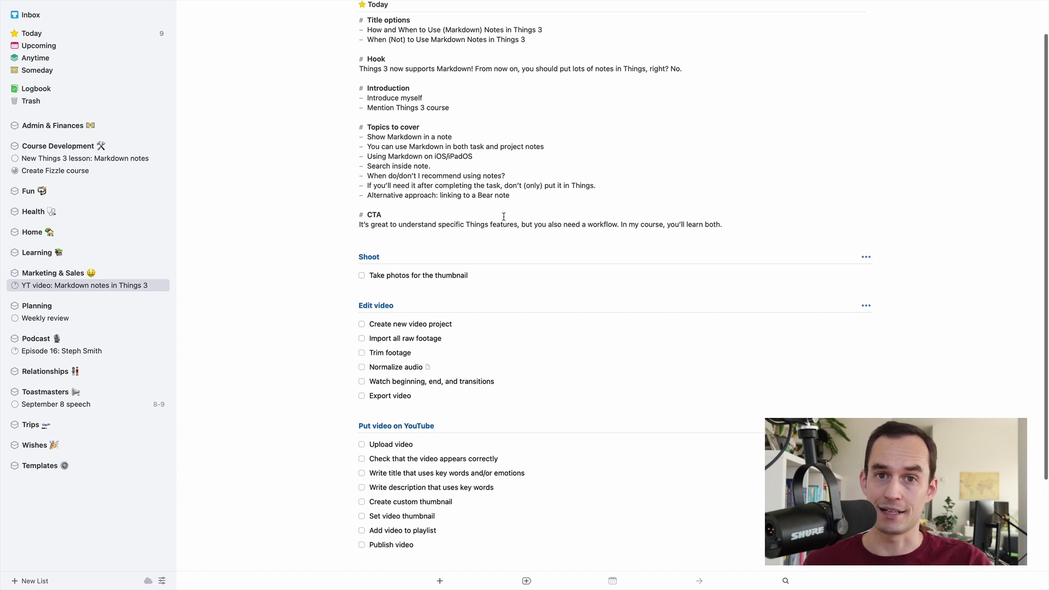
scroll(503, 216, "up", 1)
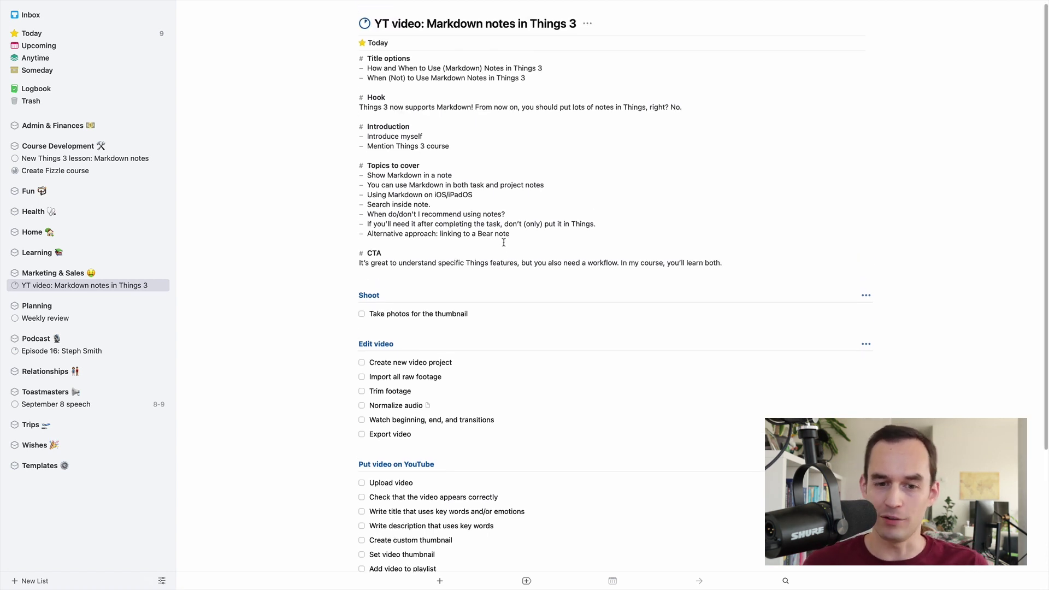
left_click(41, 90)
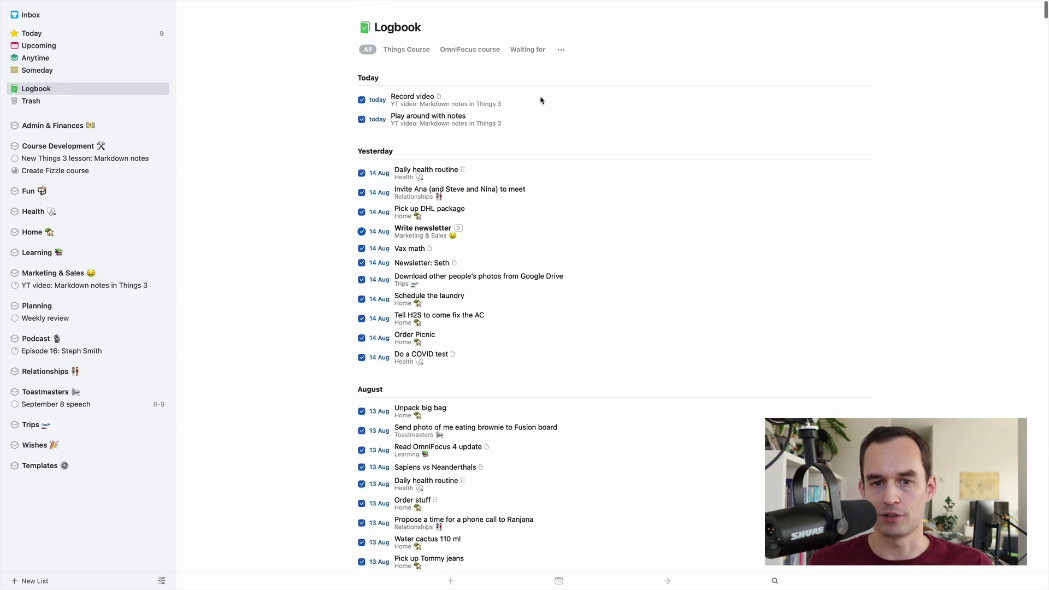
Verify the completed Record video kept its pasted Markdown notes, then revisit the YT video project and Logbook.
double_click(461, 100)
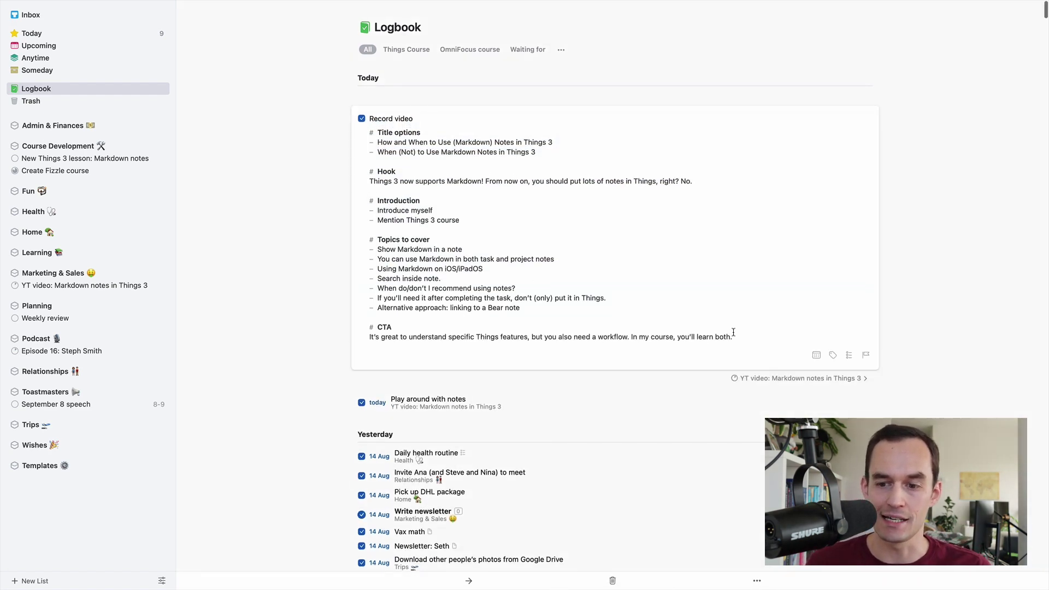
left_click_drag(734, 336, 415, 123)
left_click(950, 143)
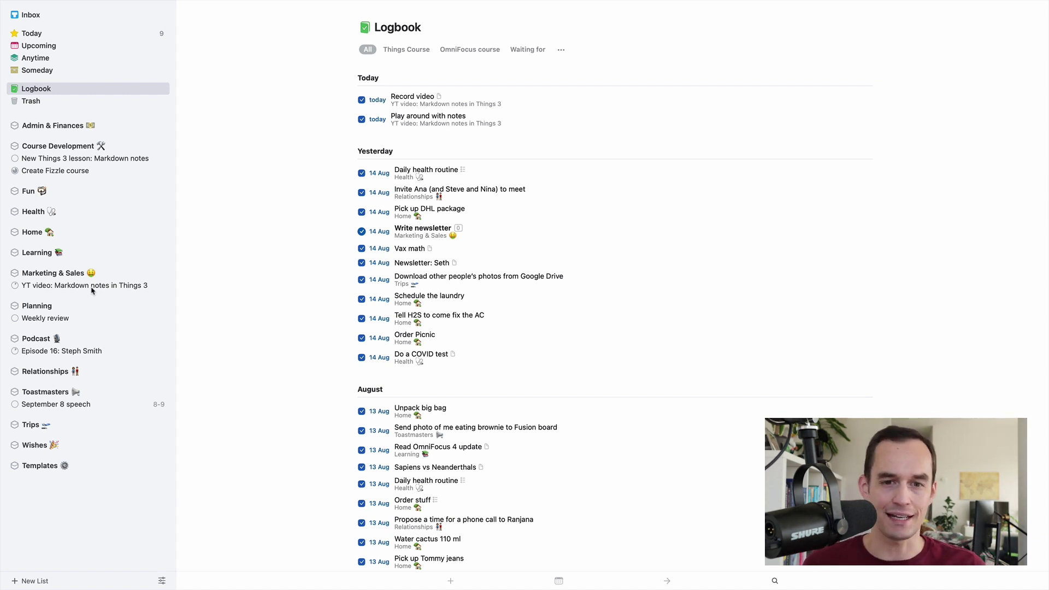
left_click(92, 286)
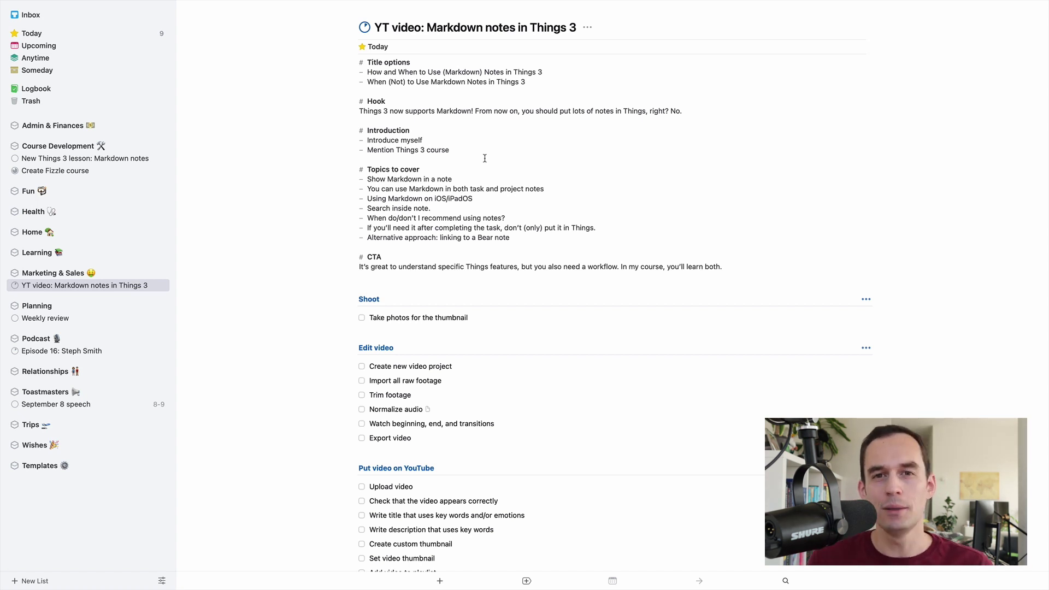
left_click(64, 89)
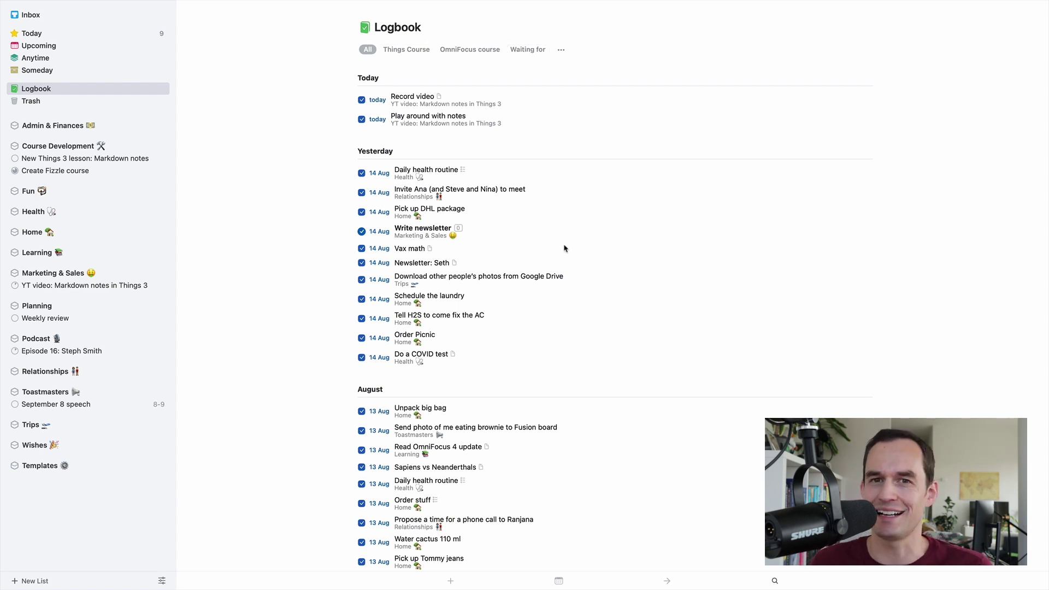
left_click(89, 285)
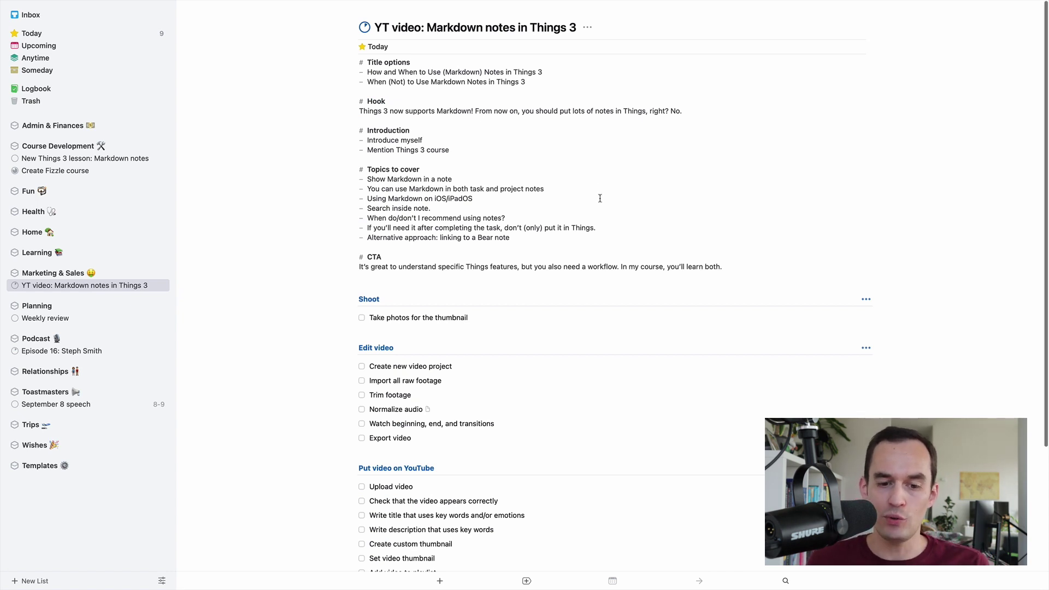
left_click_drag(724, 267, 361, 61)
left_click(468, 129)
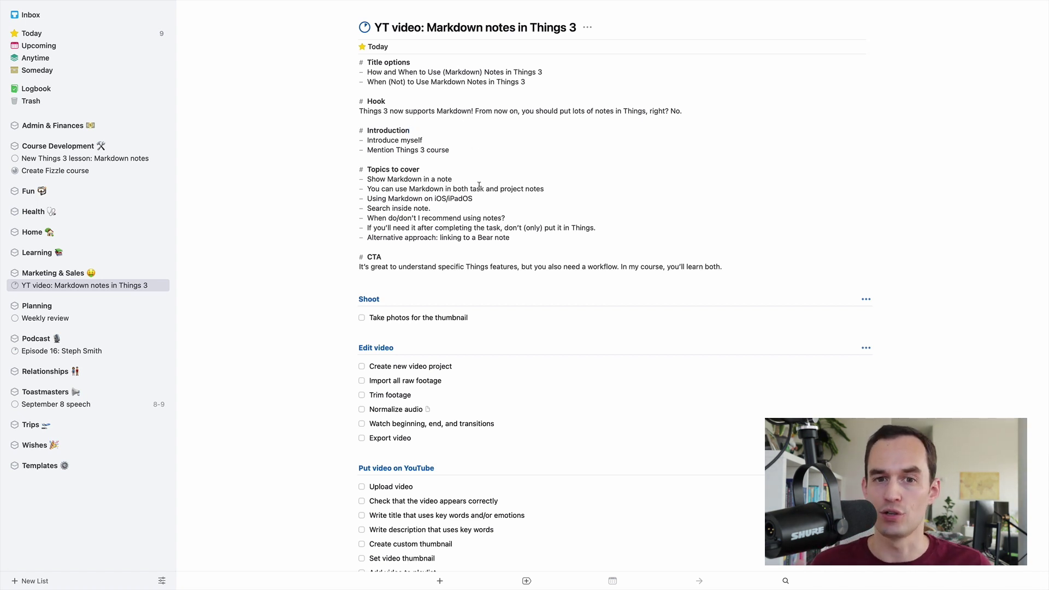
Open the Episode 16: Steph Smith project, place the cursor in its empty notes, and switch to Bear.
left_click(62, 353)
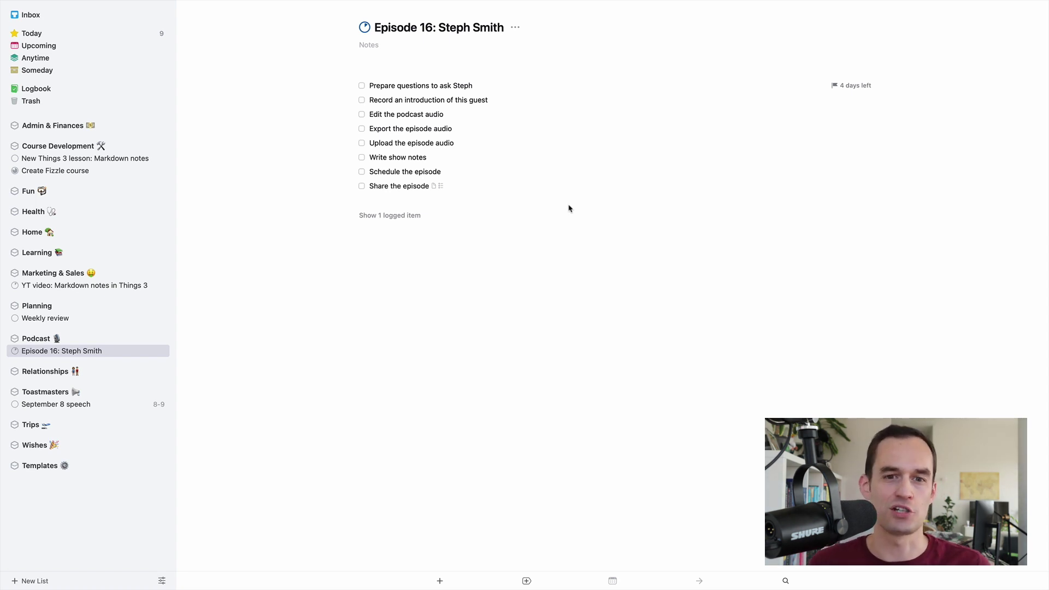
left_click(371, 42)
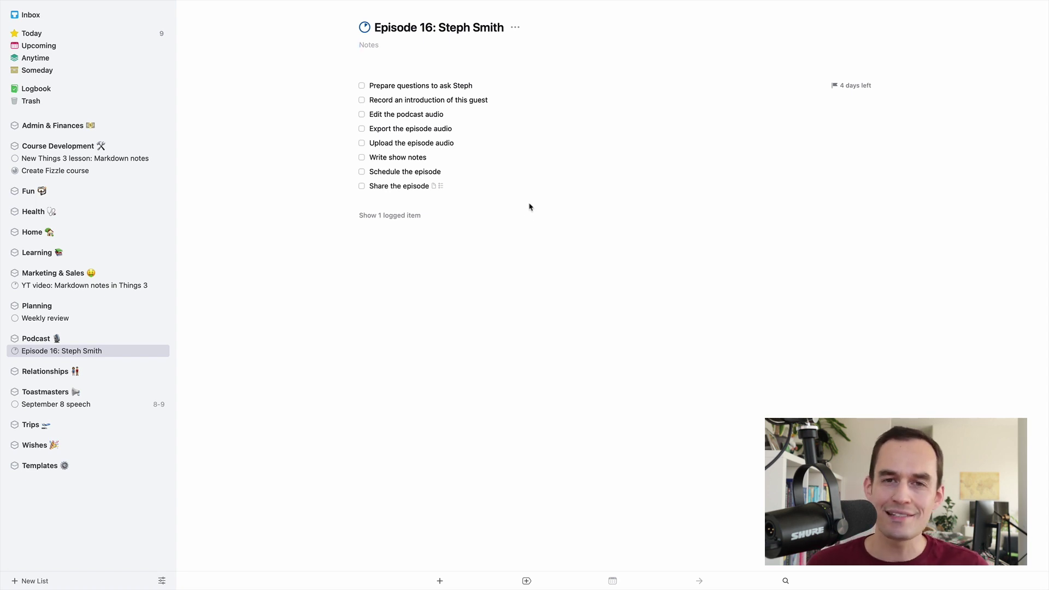
key("super+Tab")
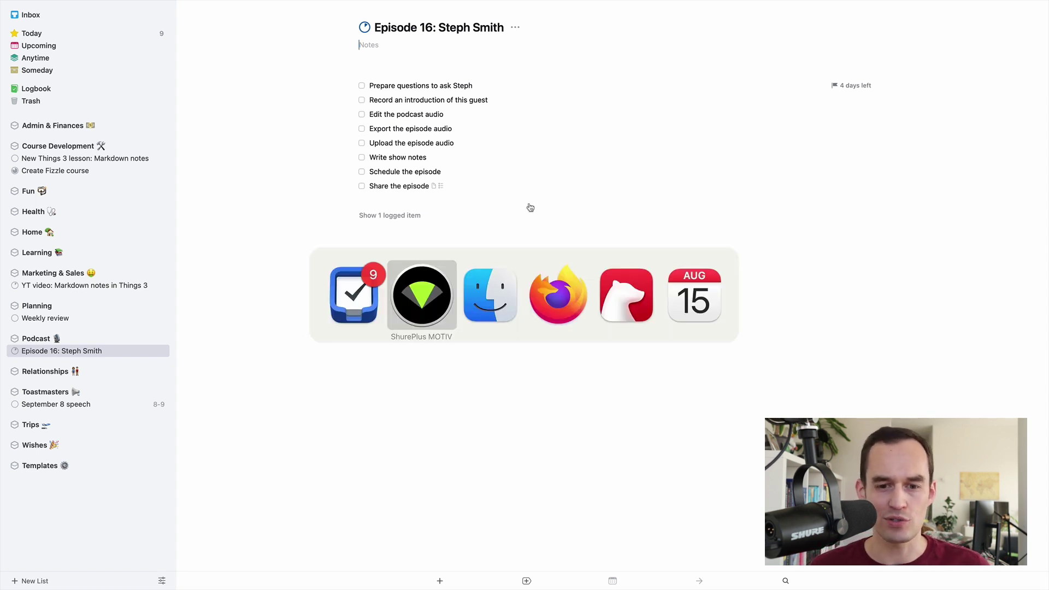
key("super+Tab")
key("super+Tab")
key("super+Tab")
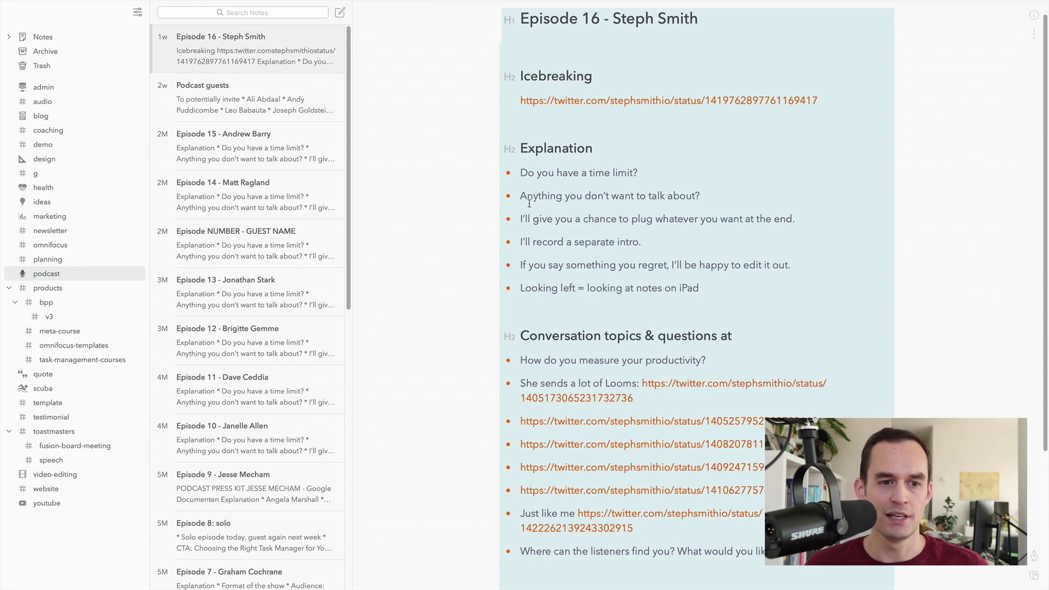
Copy a link to Bear's 'Episode 16 - Steph Smith' note and return to Things 3.
left_click(486, 176)
scroll(486, 177, "up", 1)
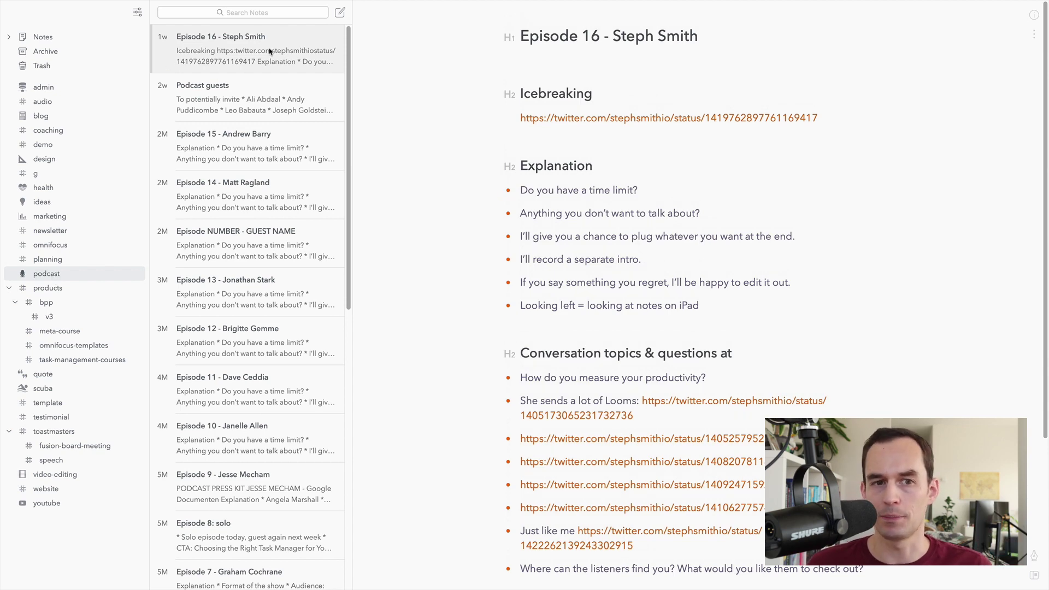
scroll(675, 126, "down", 5)
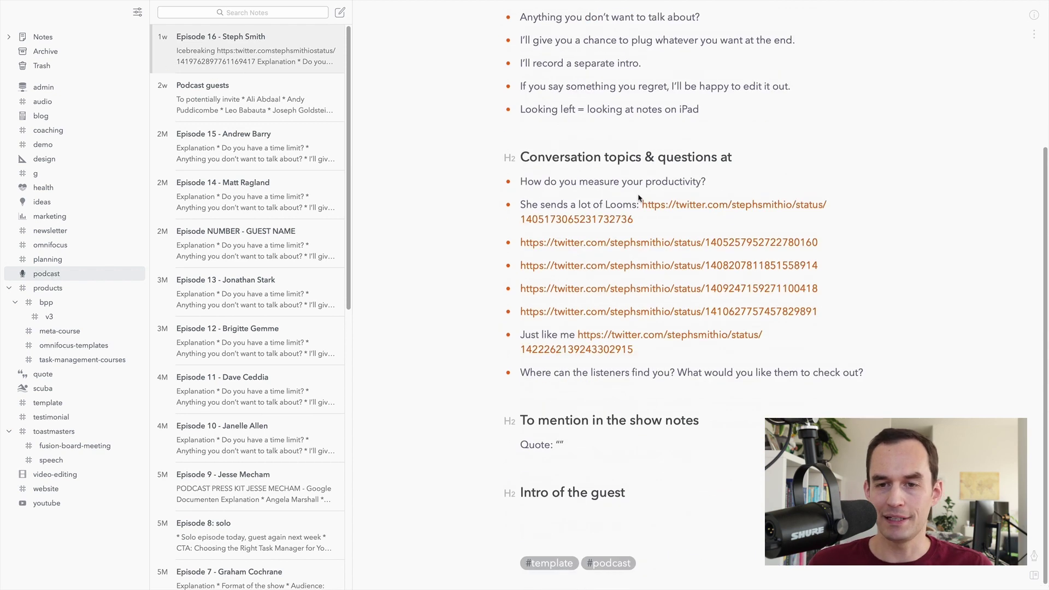
scroll(645, 136, "up", 5)
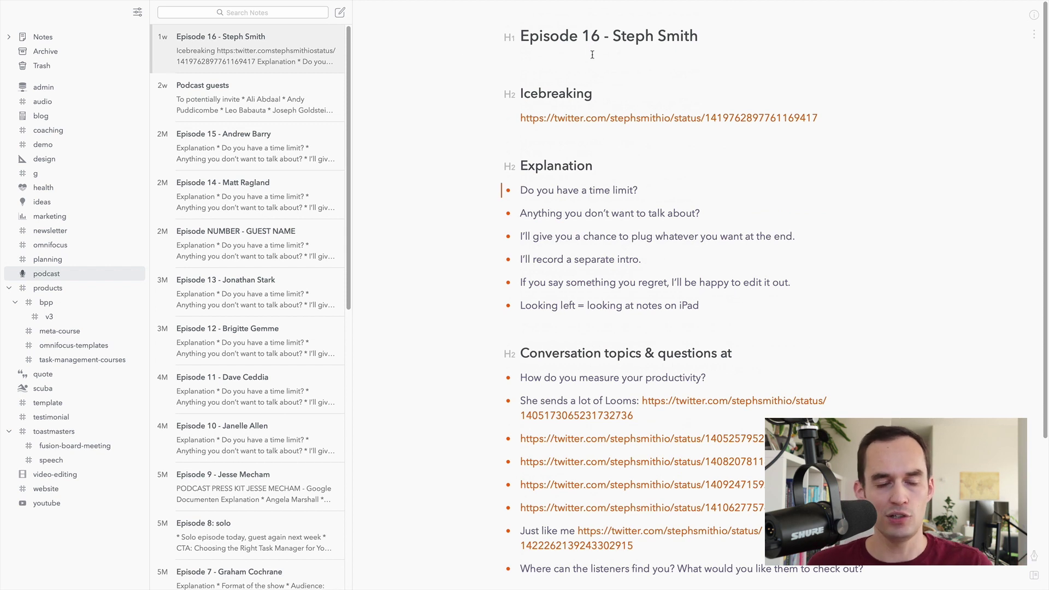
right_click(265, 51)
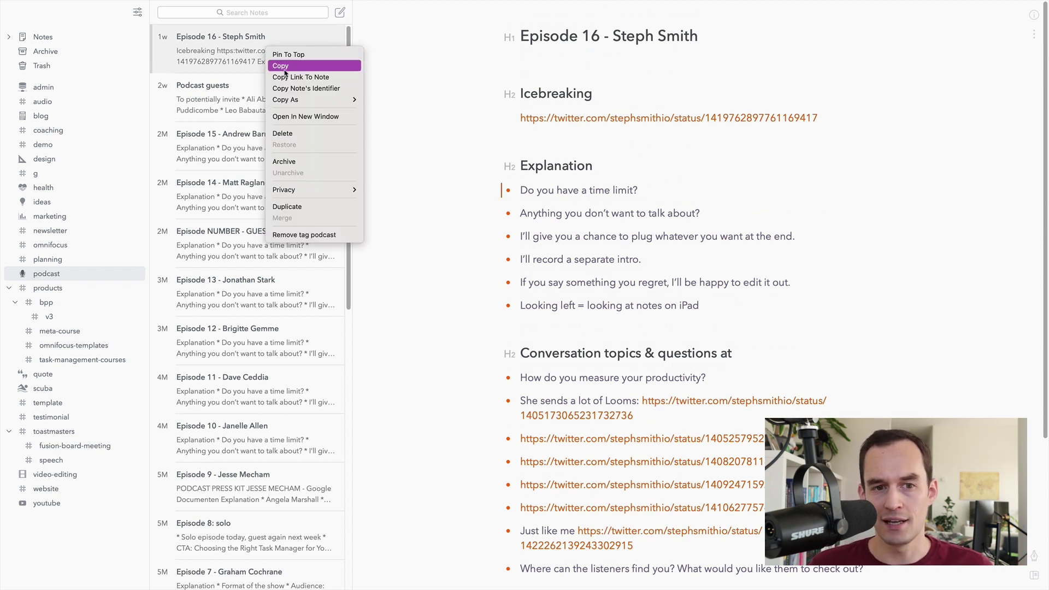
left_click(322, 78)
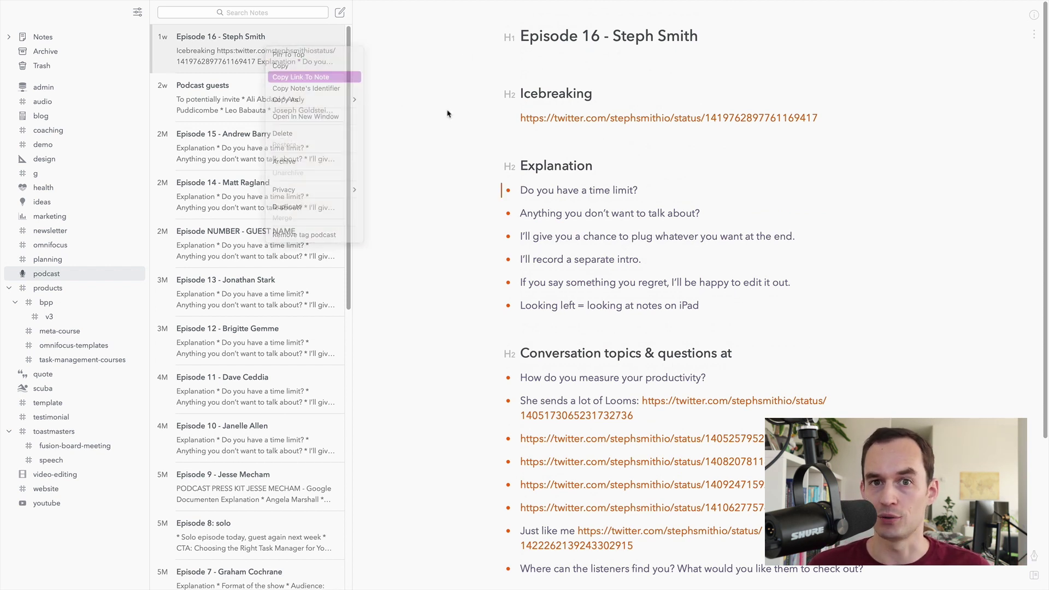
key("super+Tab")
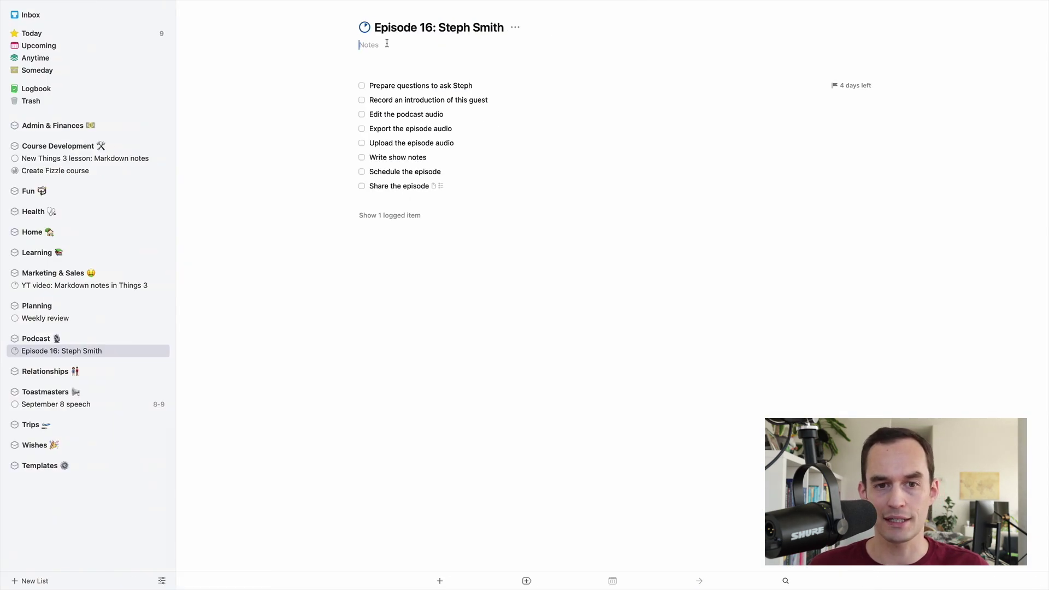
Paste the bear:// note link into Episode 16's notes and confirm it opens the Bear note.
key("super+v")
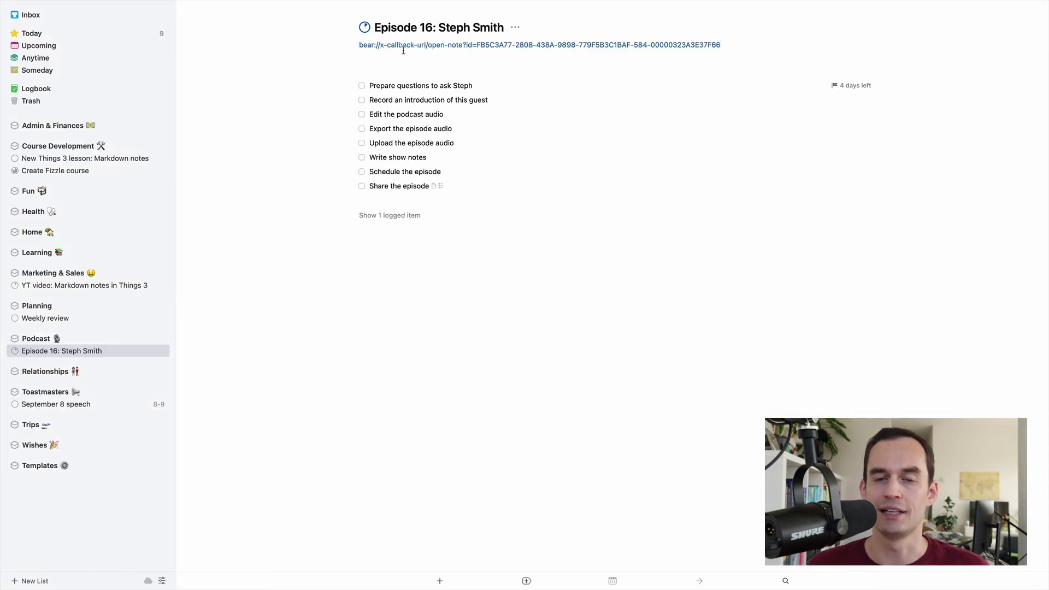
left_click(451, 44)
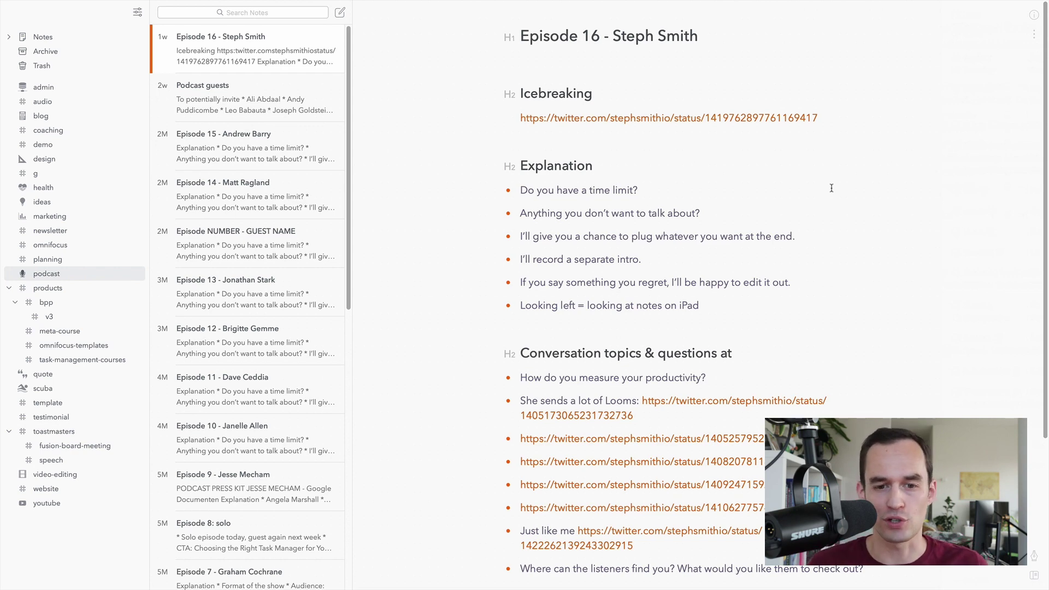
key("super+Tab")
left_click(129, 285)
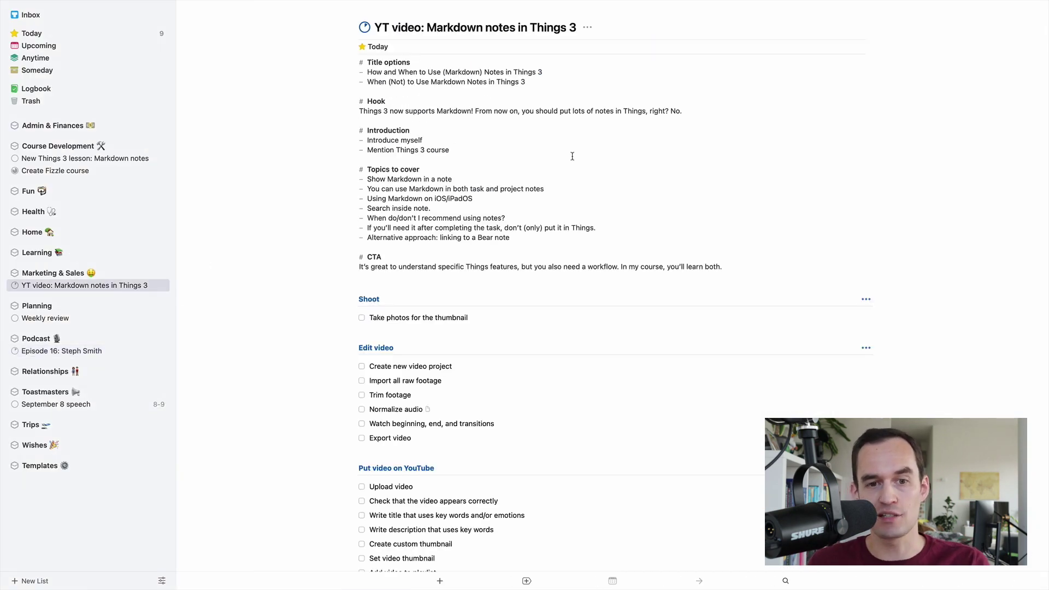
left_click_drag(733, 267, 344, 61)
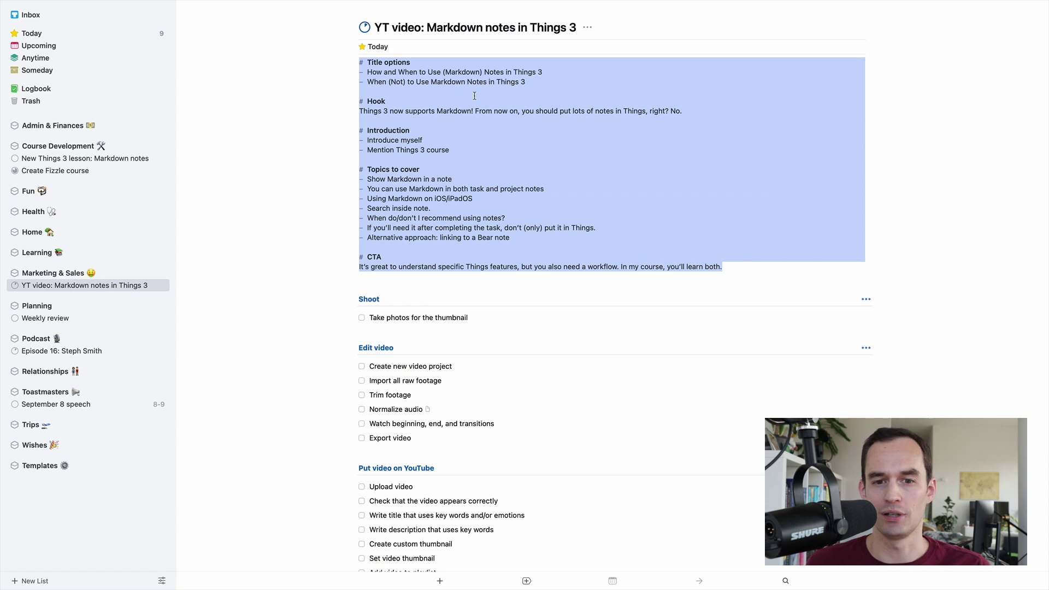
left_click(474, 95)
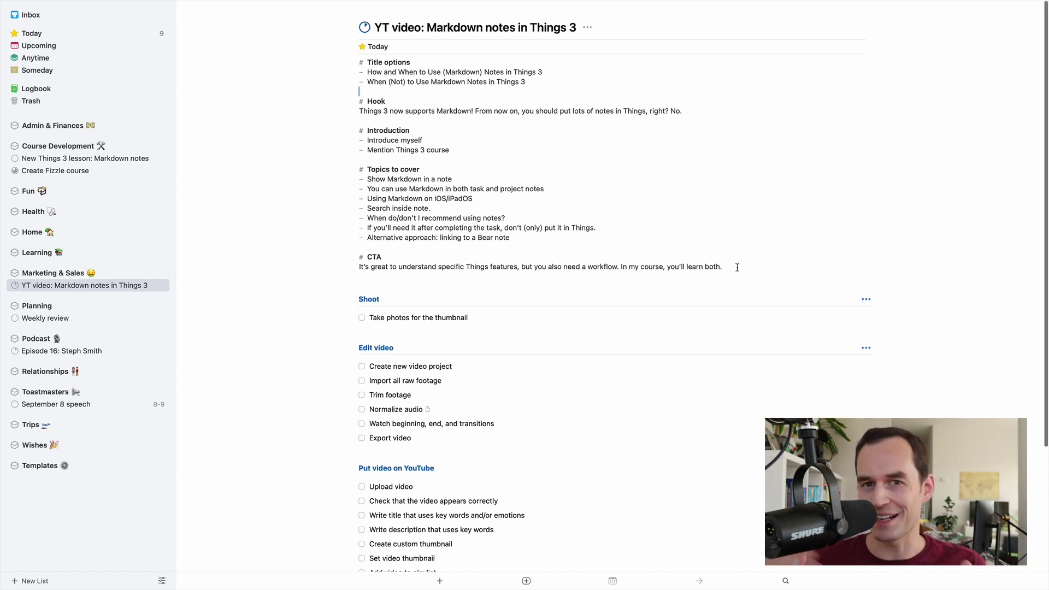
left_click_drag(738, 268, 360, 60)
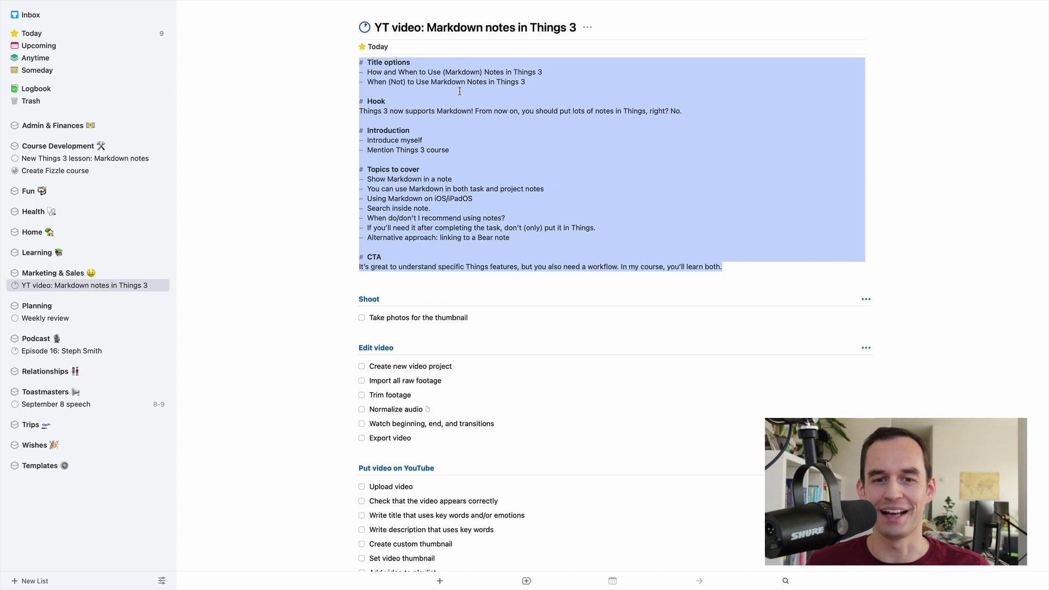
left_click(460, 91)
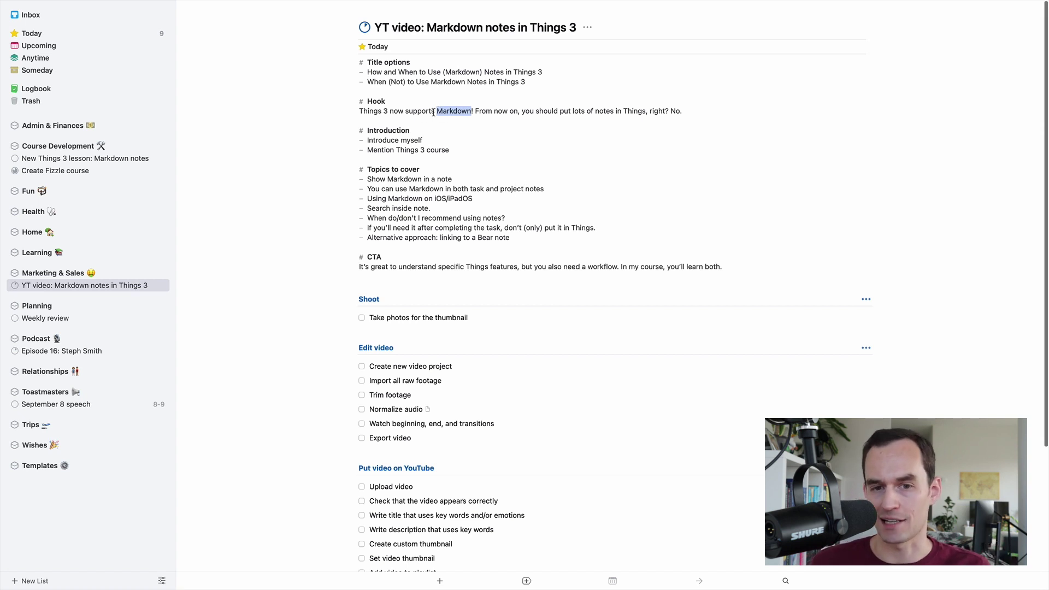
left_click(440, 120)
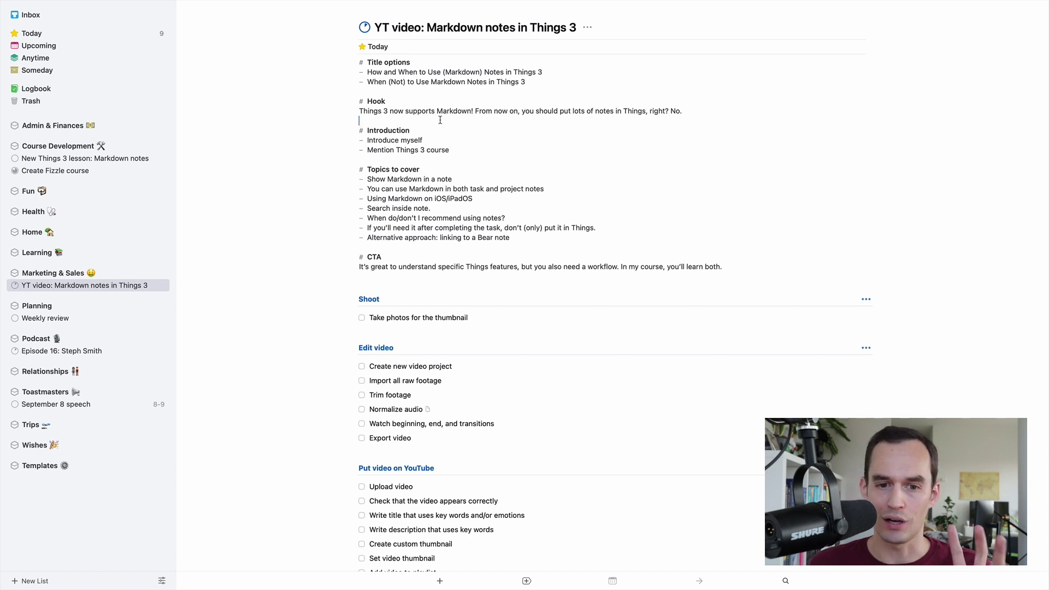
left_click(499, 151)
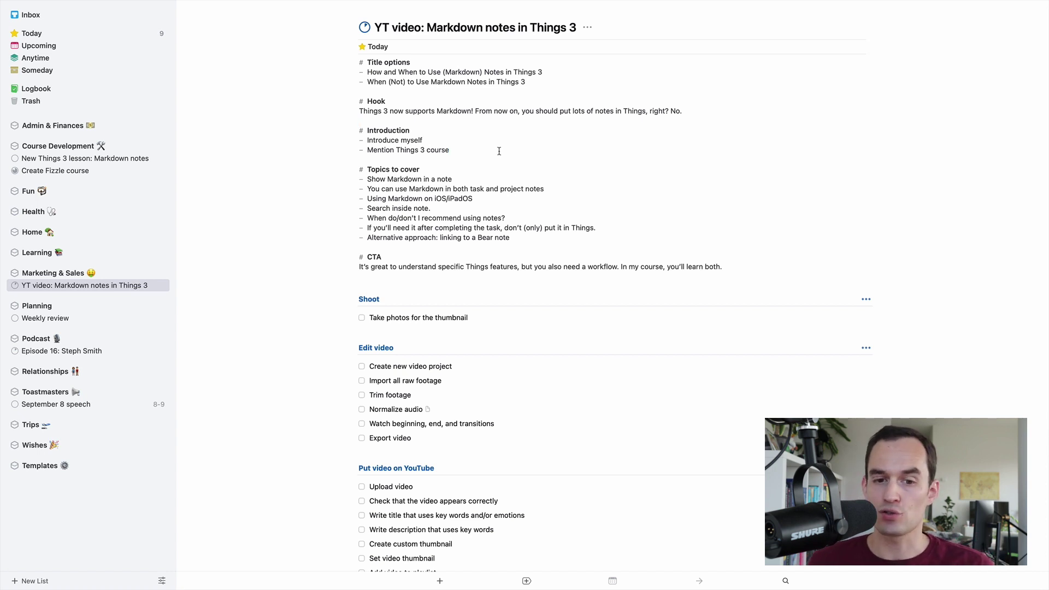
left_click(645, 195)
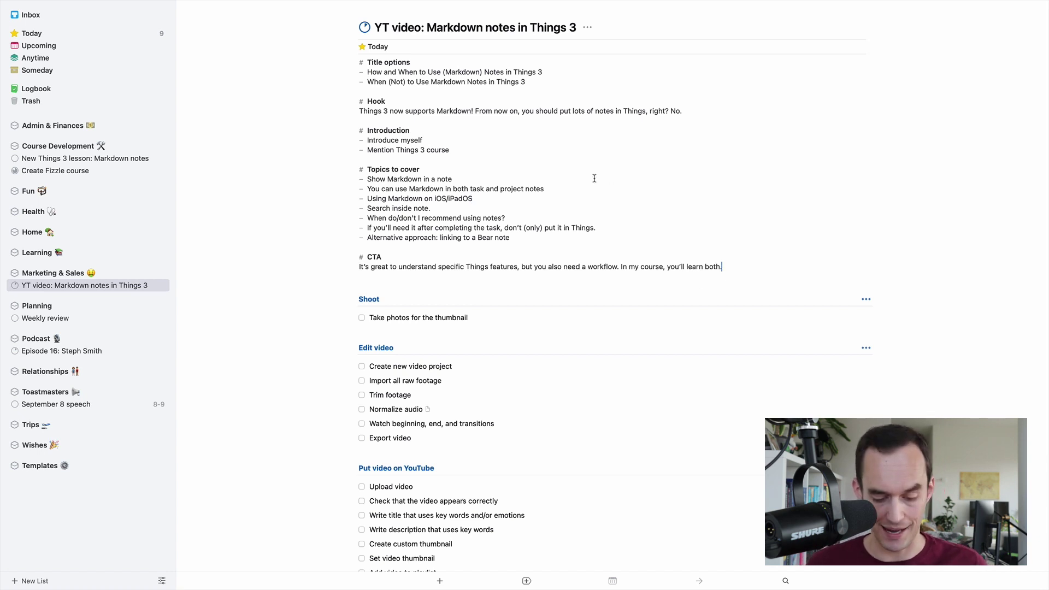
key("super+f")
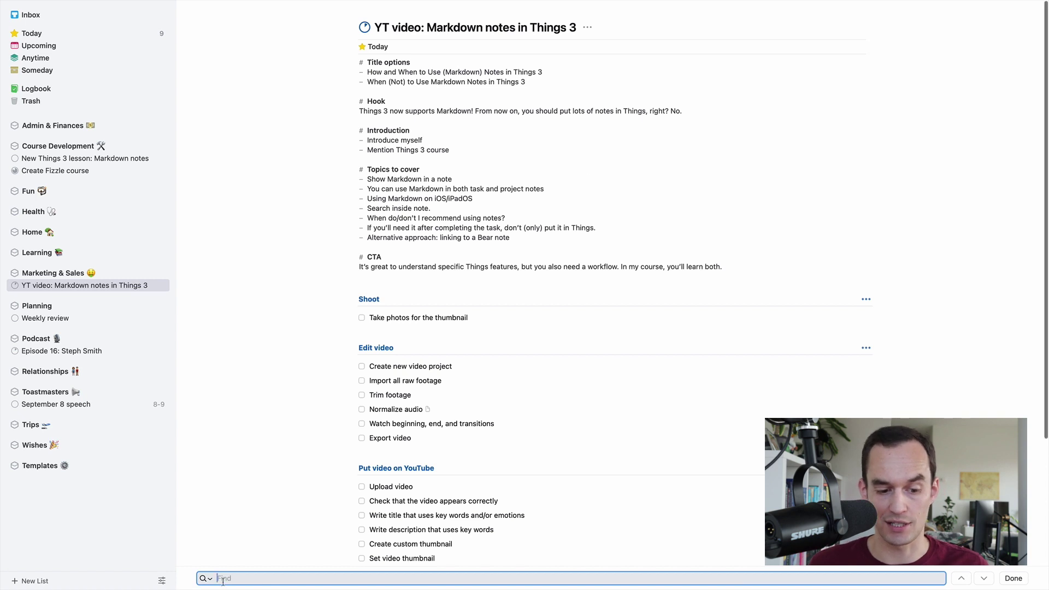
type("markdown")
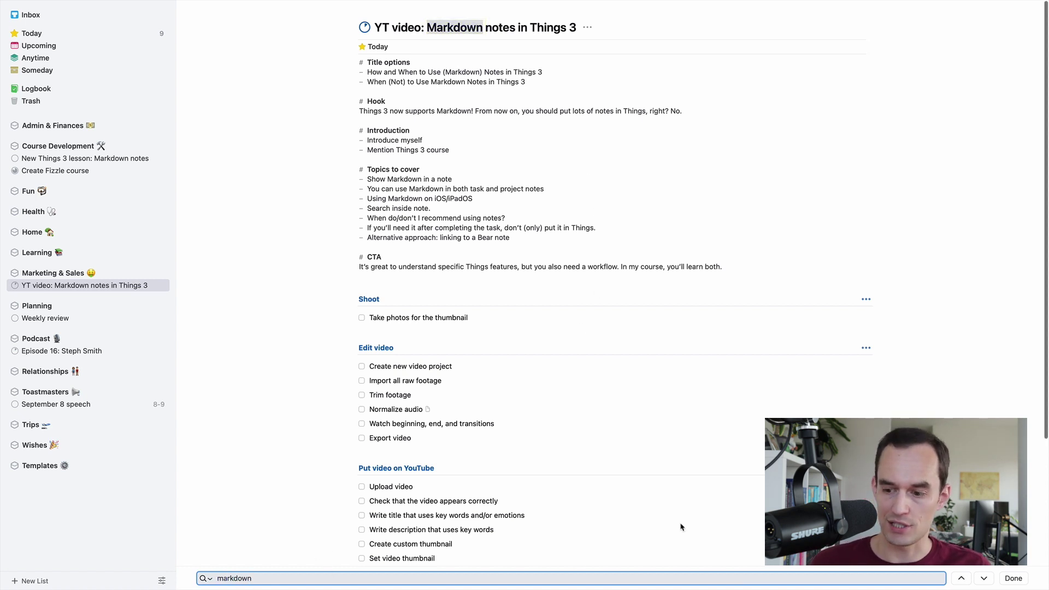
left_click(986, 581)
left_click(987, 581)
left_click(987, 582)
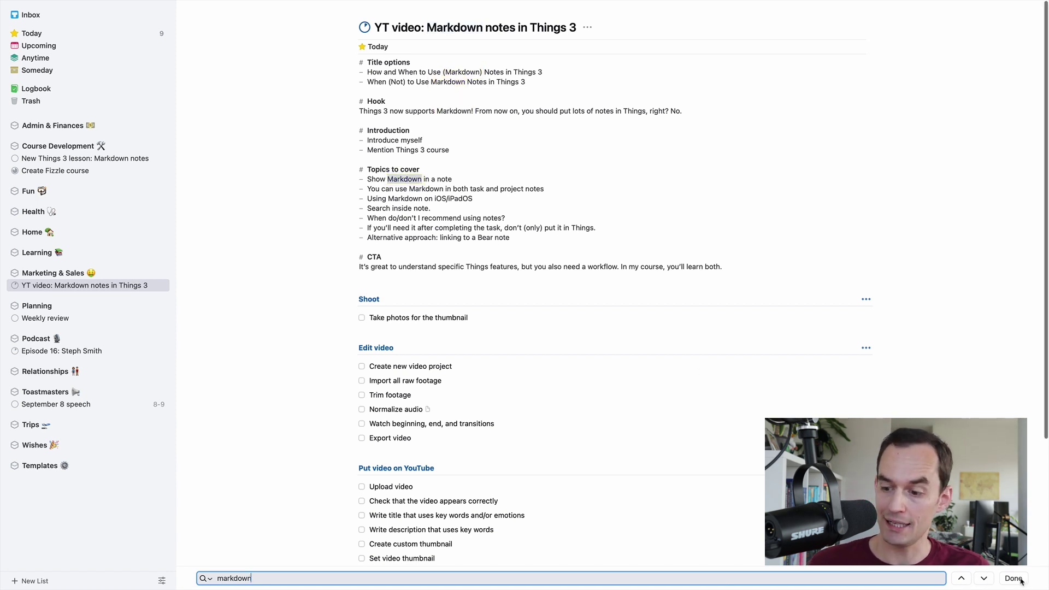
key("Escape")
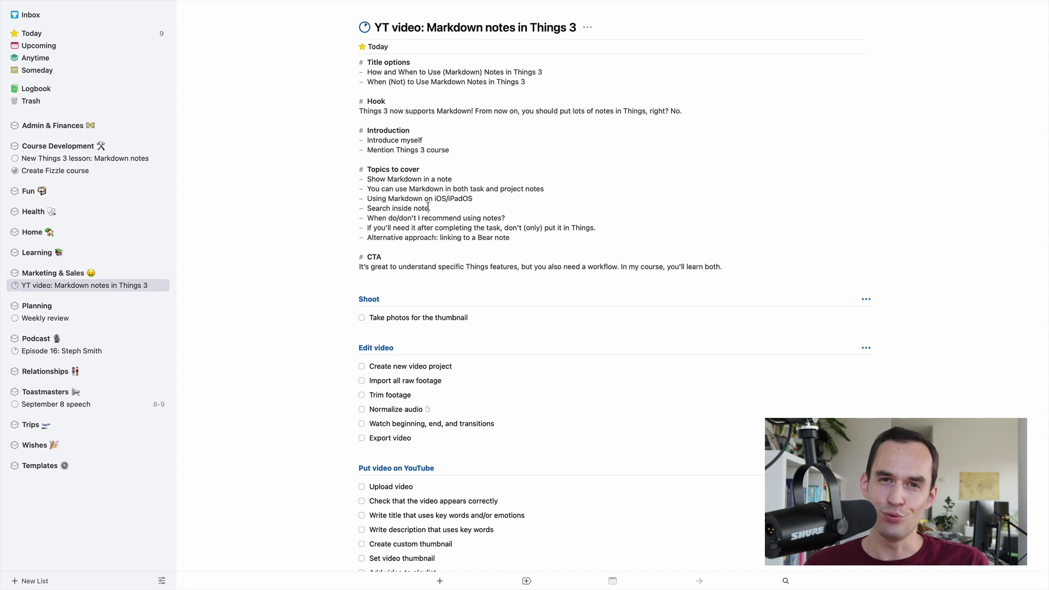